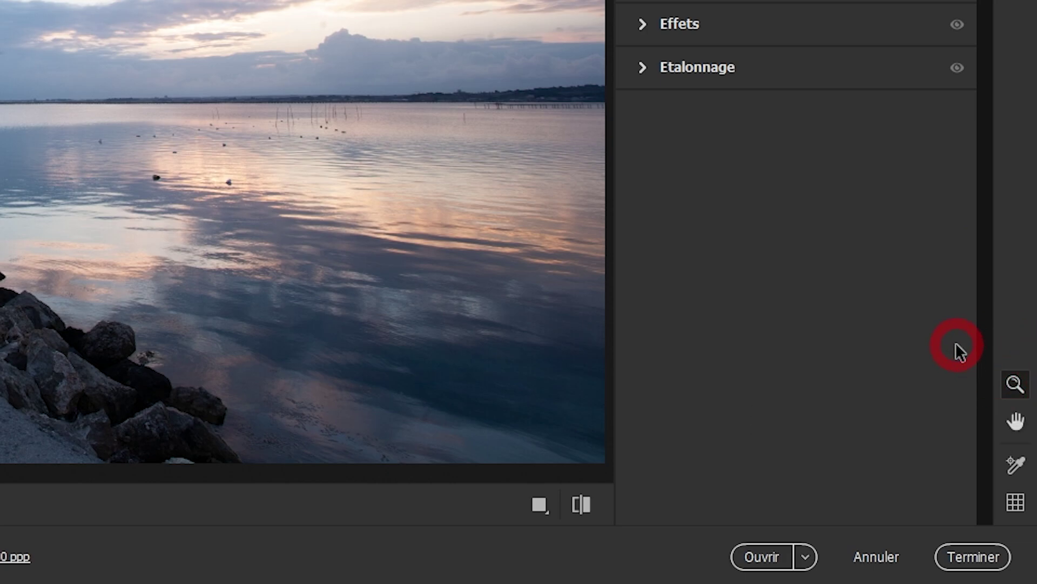
Activate the Zoom tool and toggle the photo between the fitted view and 200 % magnification on the sky
left_click(1014, 384)
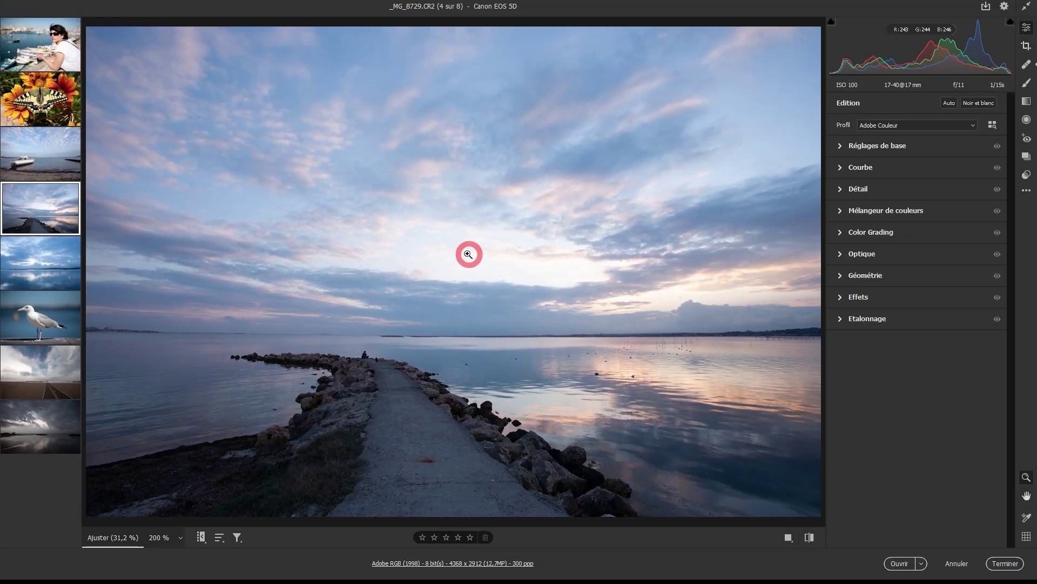
left_click(466, 253)
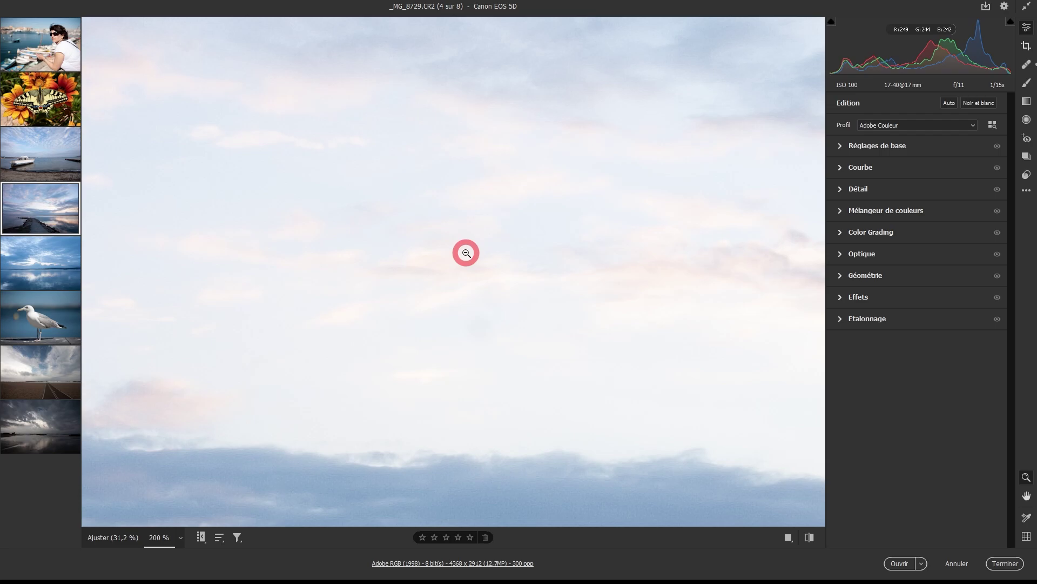
left_click(466, 252)
left_click(465, 251)
left_click(161, 450)
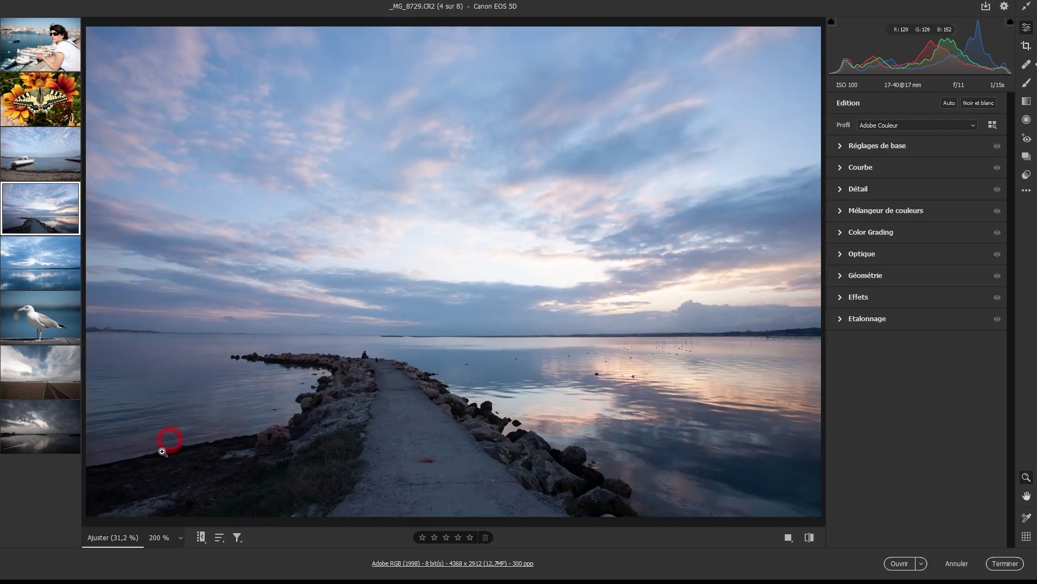
left_click(451, 306)
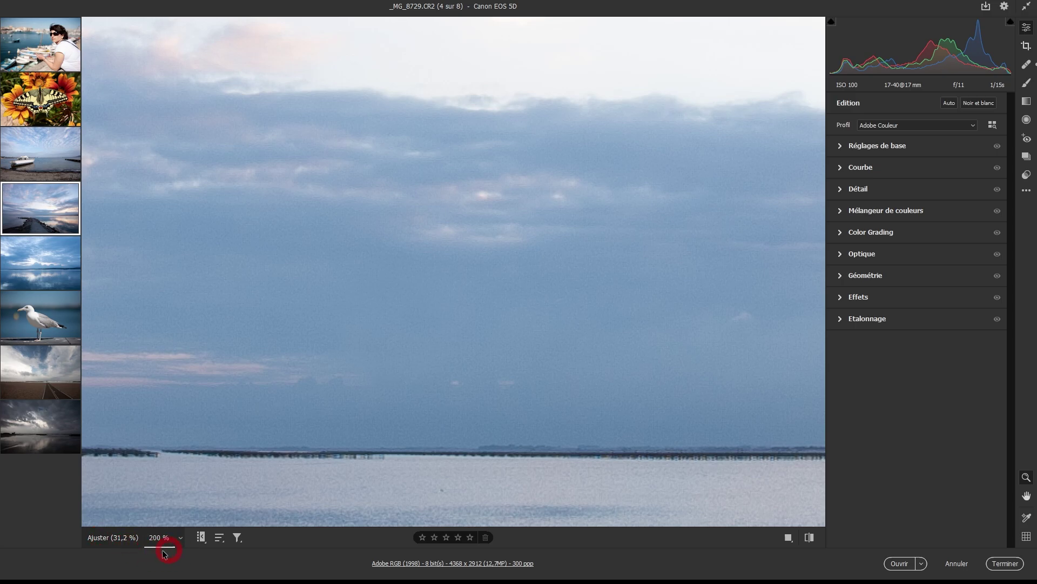
left_click(424, 301)
left_click(442, 297)
left_click(442, 298)
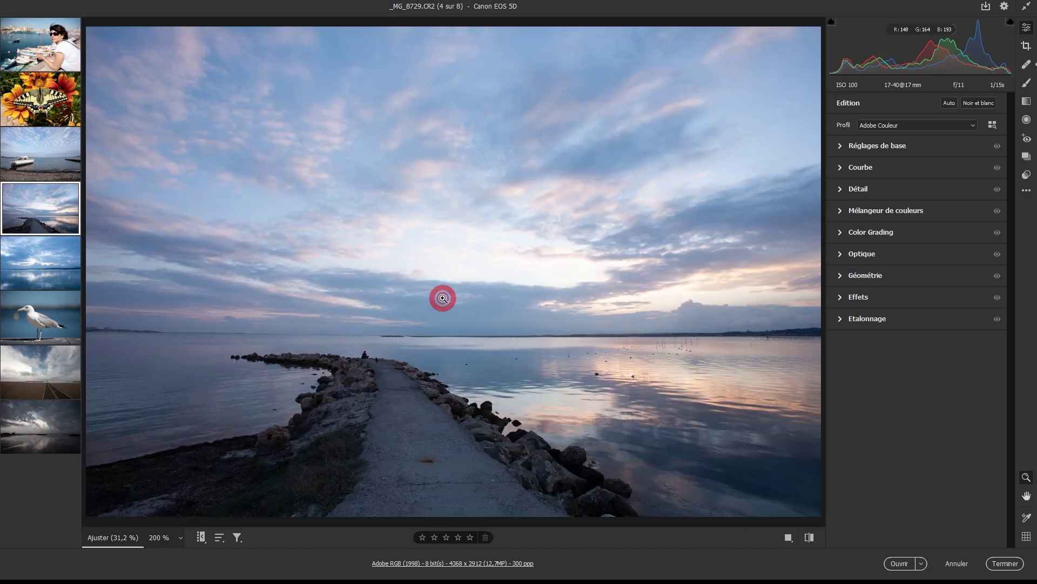
left_click(443, 298)
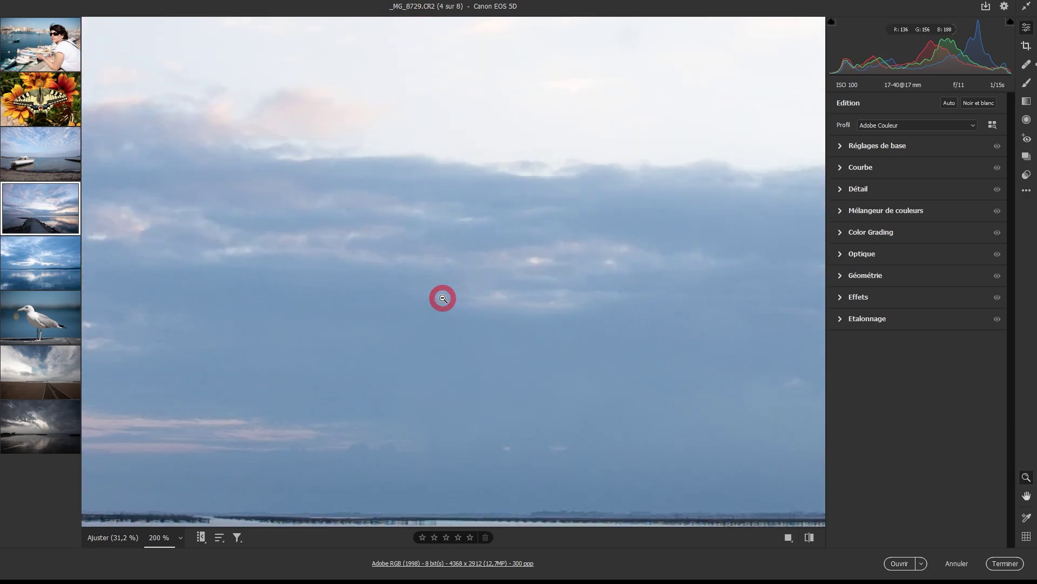
Set the custom zoom level to 100 % and toggle the photo between that magnification and the fitted view
left_click(181, 538)
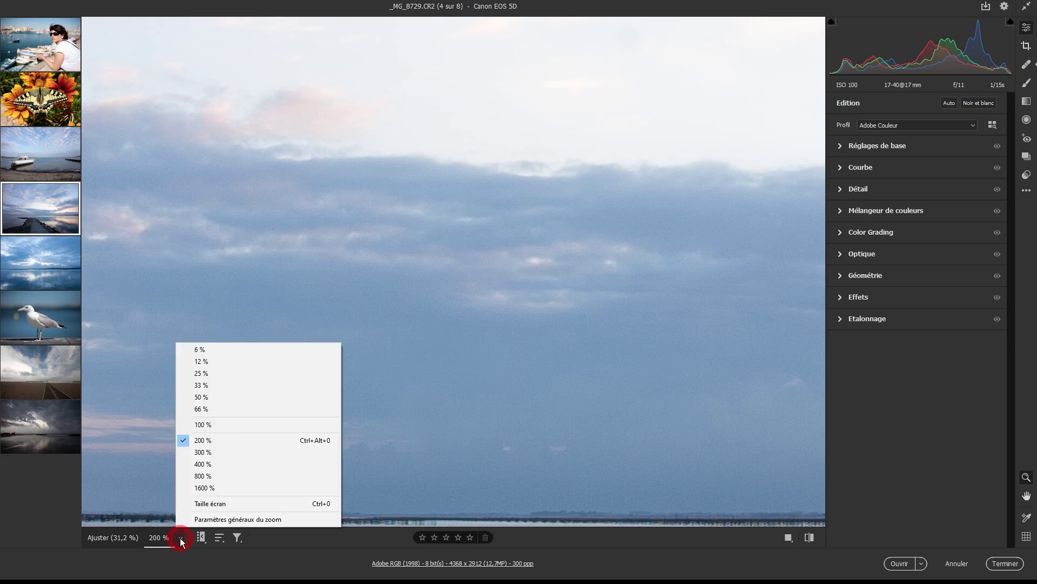
left_click(215, 425)
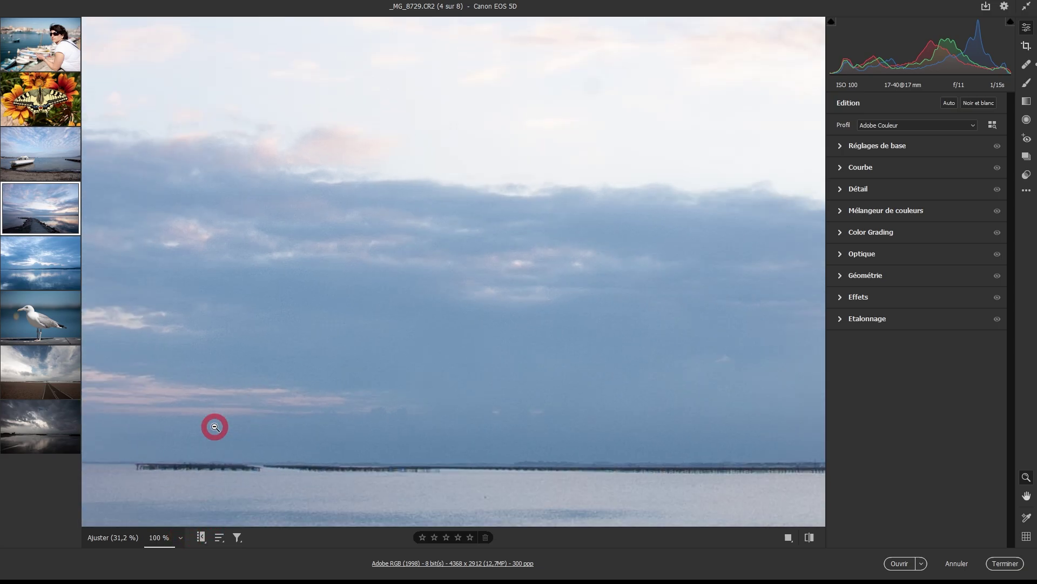
left_click(415, 330)
left_click(414, 330)
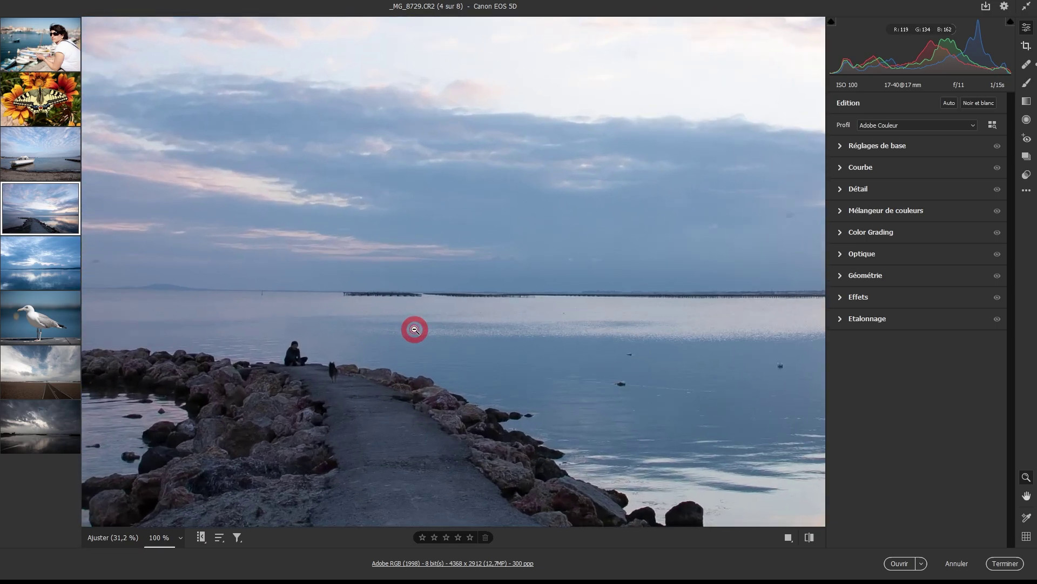
left_click(415, 329)
left_click(414, 329)
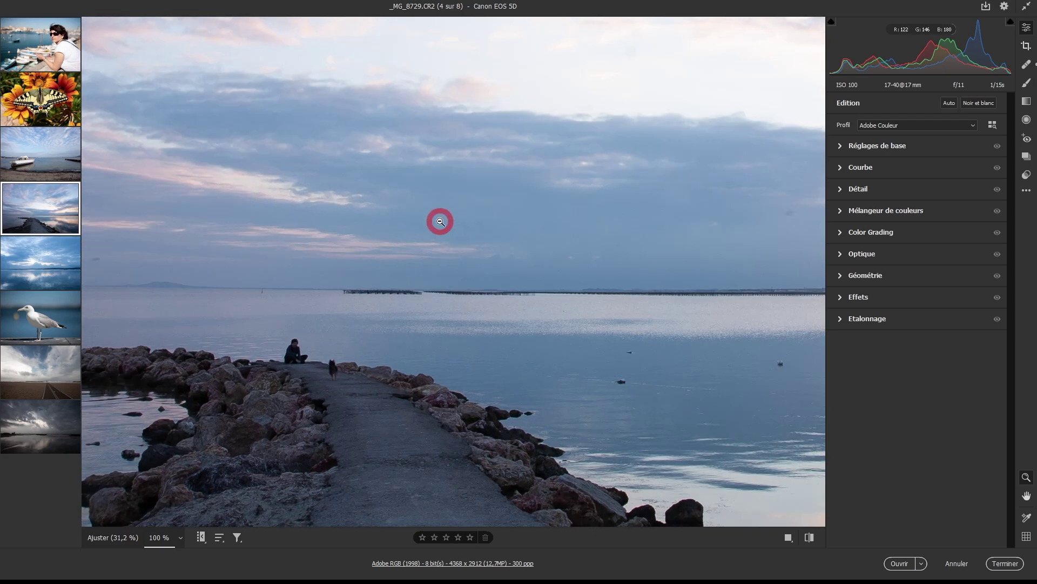
Zoom progressively into the clouds above the horizon to about 1334.9 %, ending with the whole photo fitted to the screen
left_click_drag(427, 221, 480, 191)
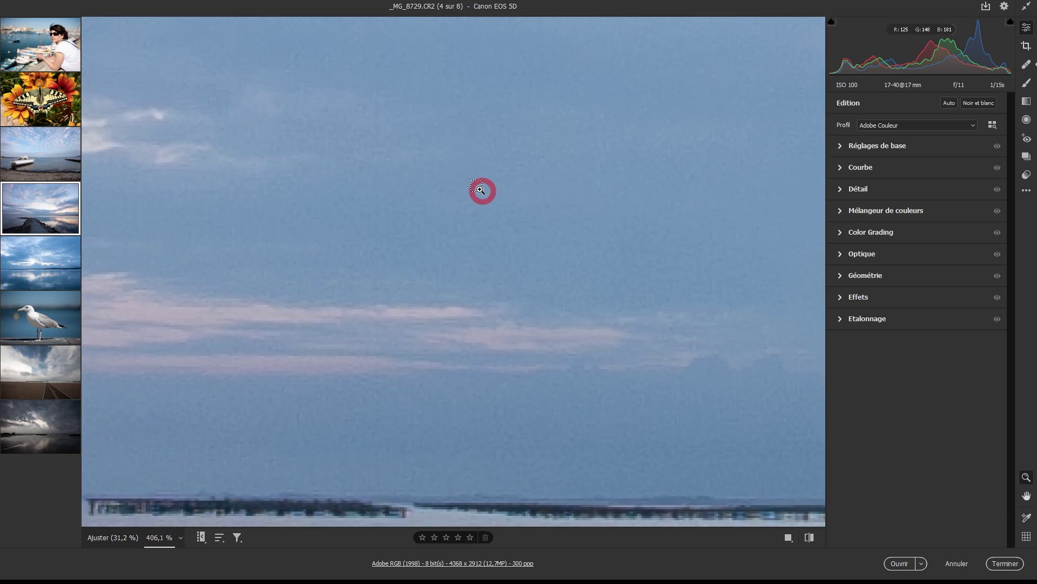
left_click_drag(317, 114, 325, 123)
left_click_drag(310, 188, 487, 341)
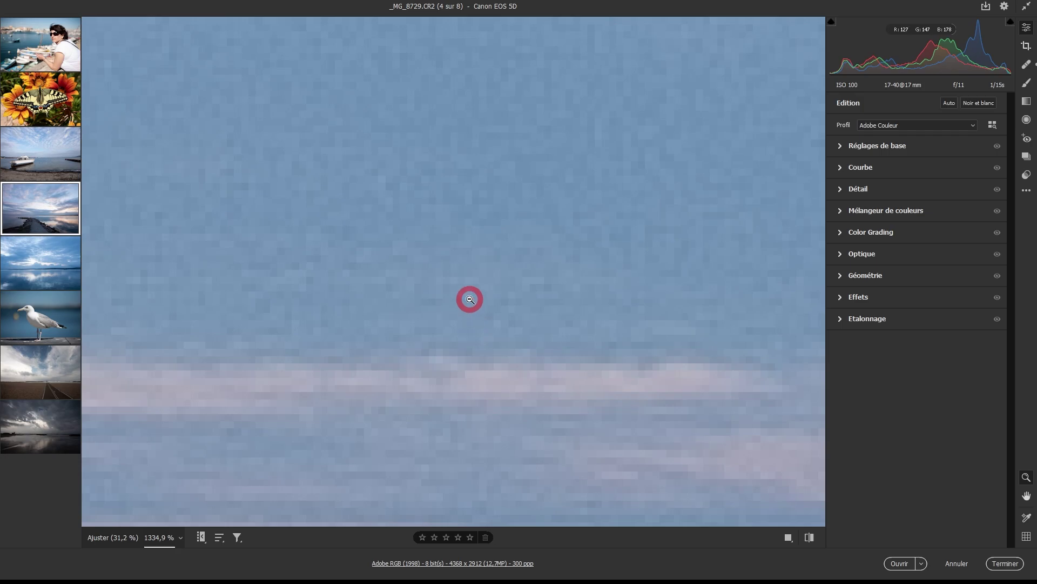
key("ctrl+0")
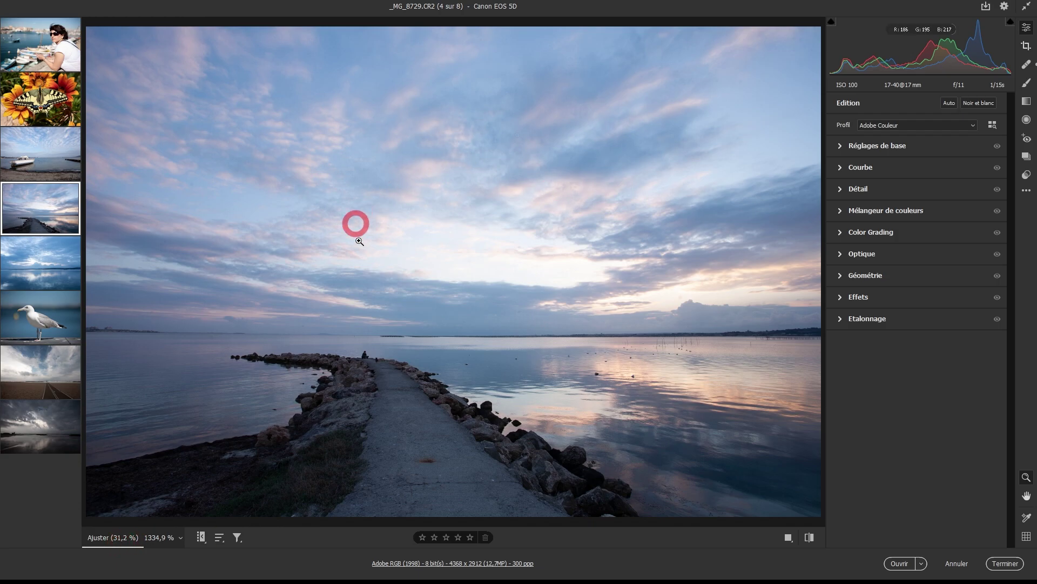
Zoom in on the bright sky, reduce the magnification gradually to about 130.2 %, and return to the fitted view
left_click(462, 248)
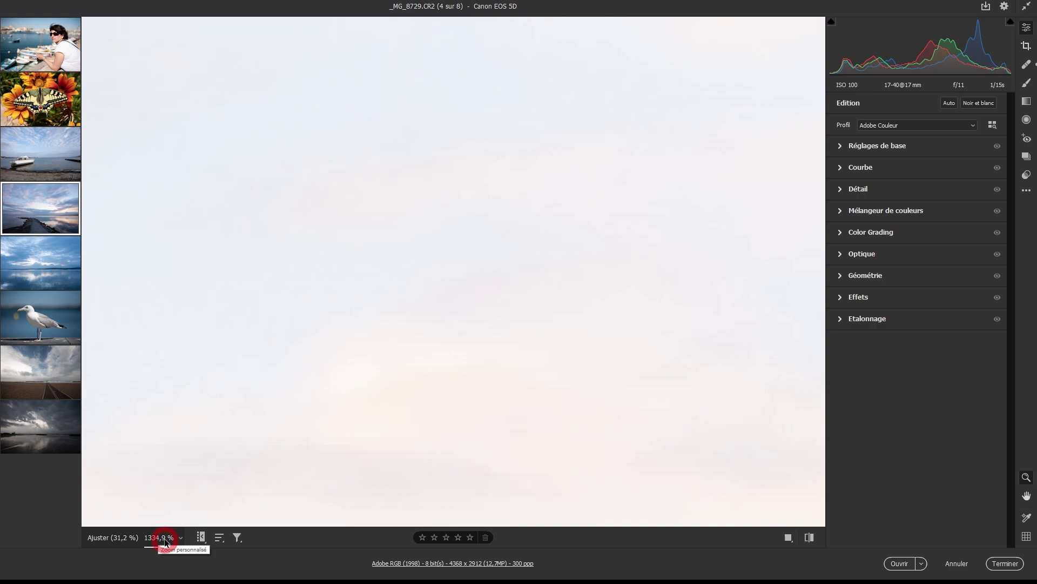
left_click_drag(546, 243, 419, 284)
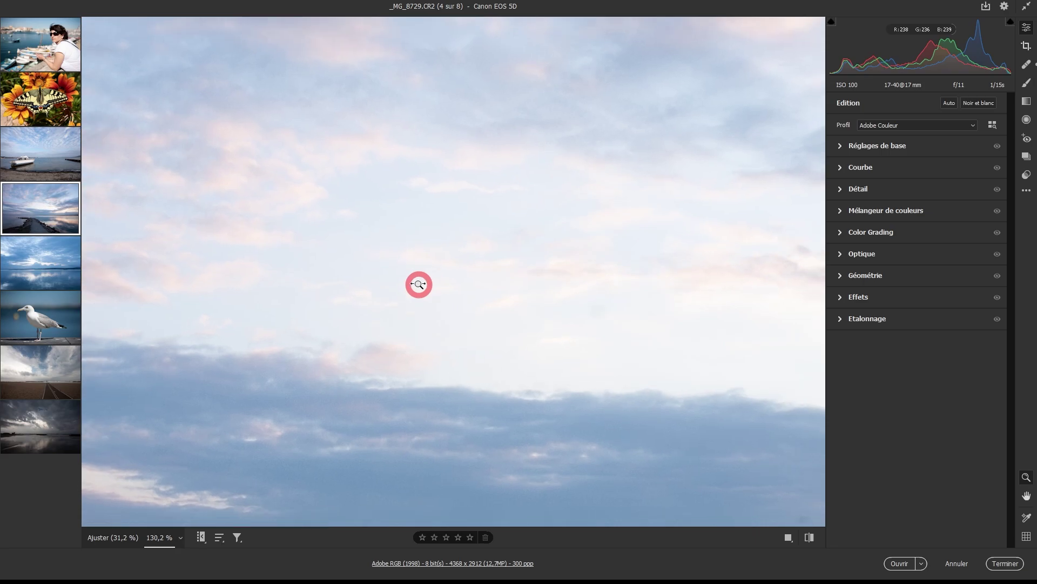
left_click(443, 296)
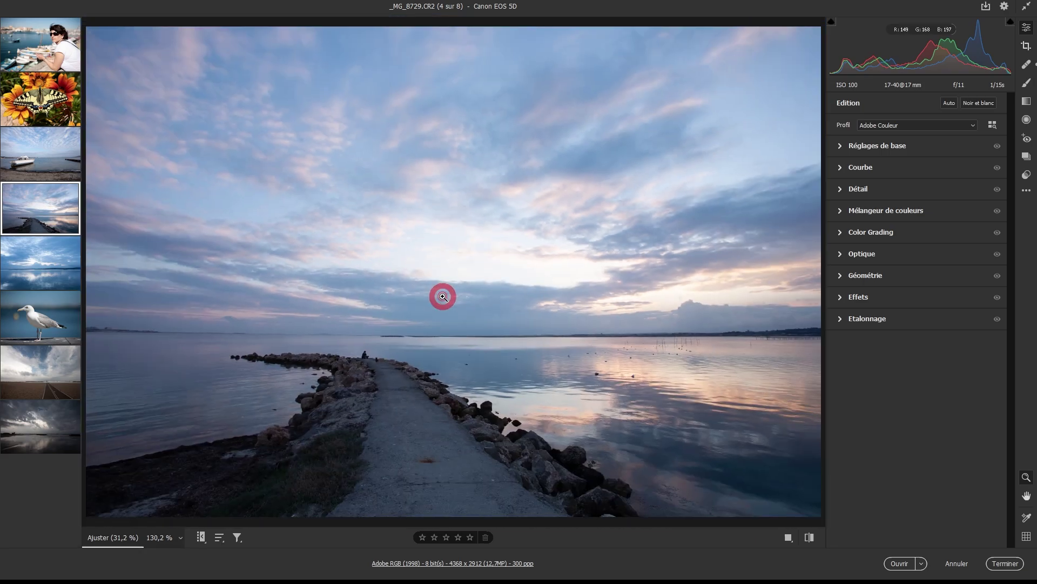
Enlarge the cloud bank above the horizon gradually to about 511.9 % and fit the photo to the screen again
left_click(443, 297)
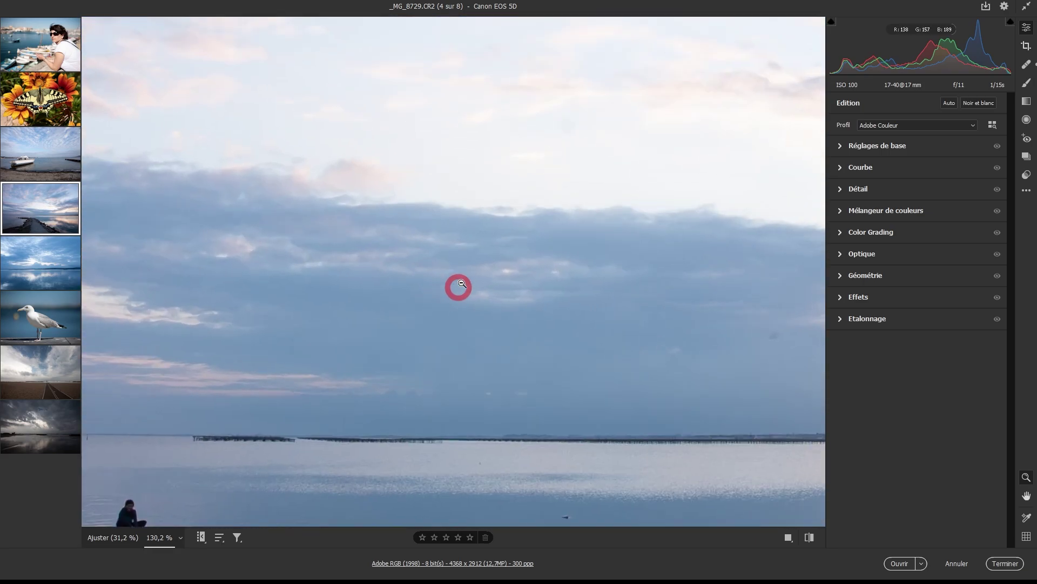
left_click_drag(466, 264, 558, 236)
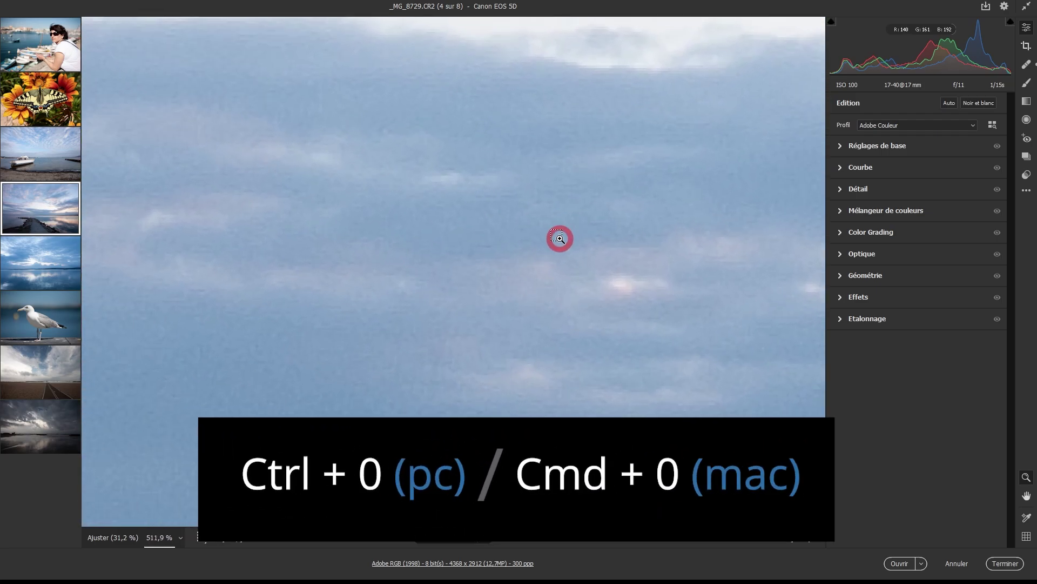
key("ctrl+0")
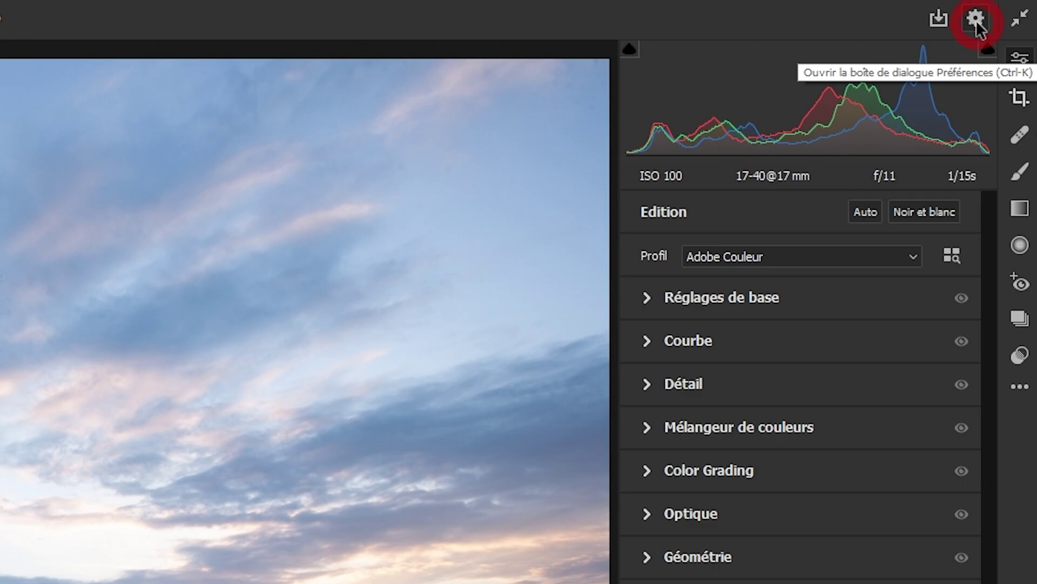
Set the default magnification for a single click on the image to 100 % in the Camera Raw preferences
left_click(975, 22)
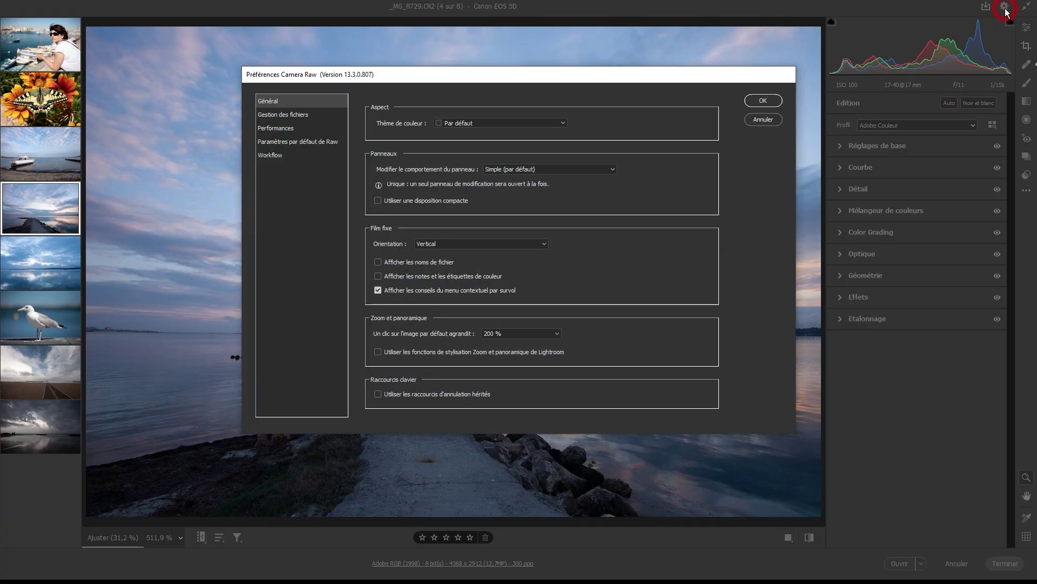
left_click(572, 62)
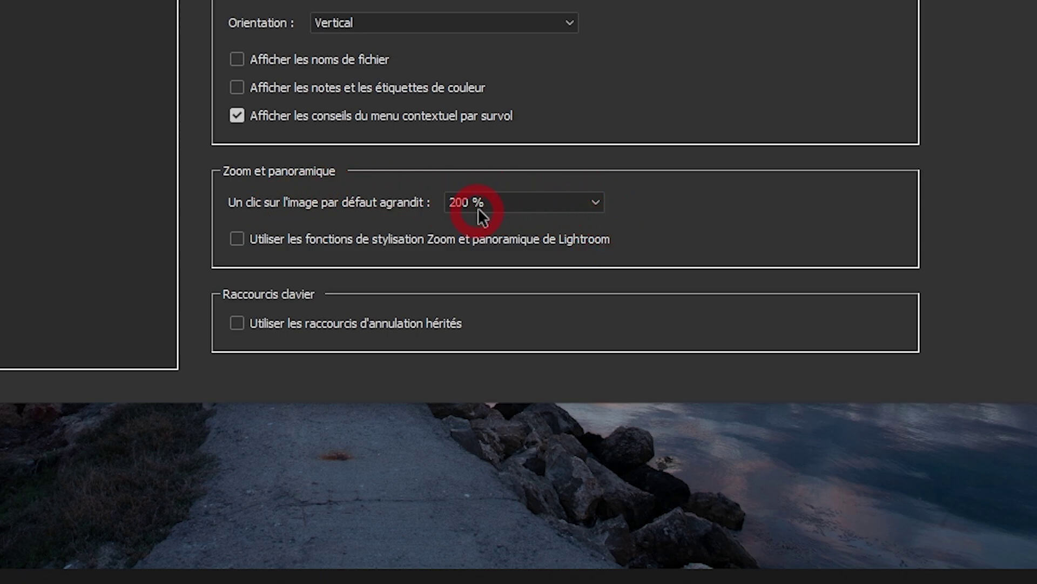
left_click(594, 203)
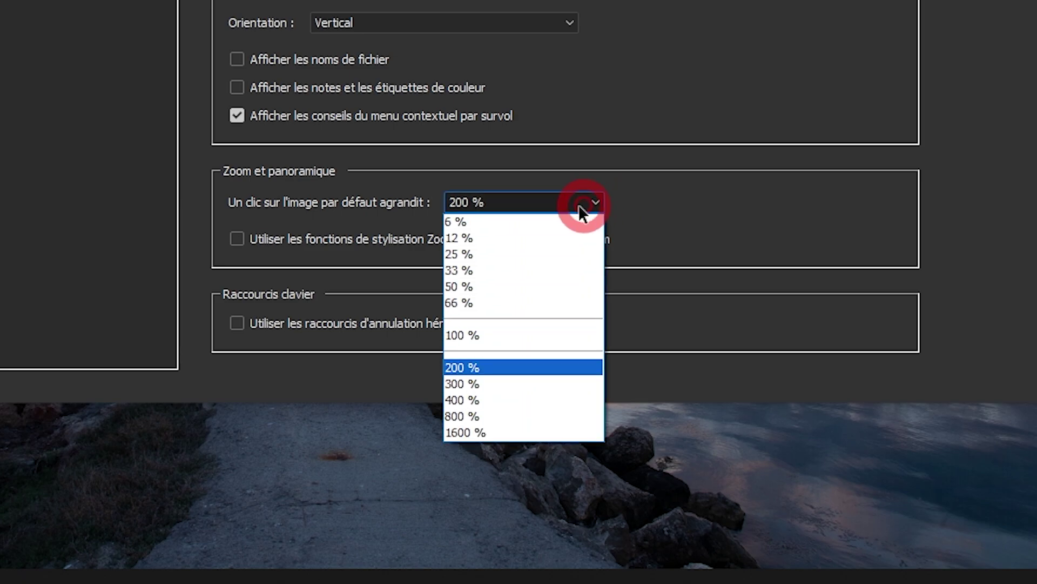
left_click(490, 336)
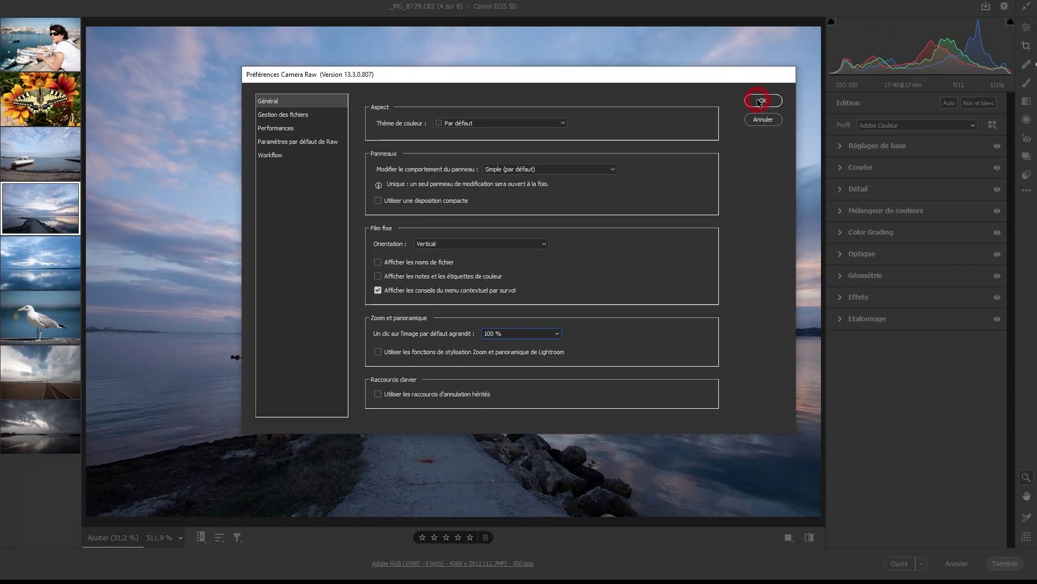
left_click(762, 100)
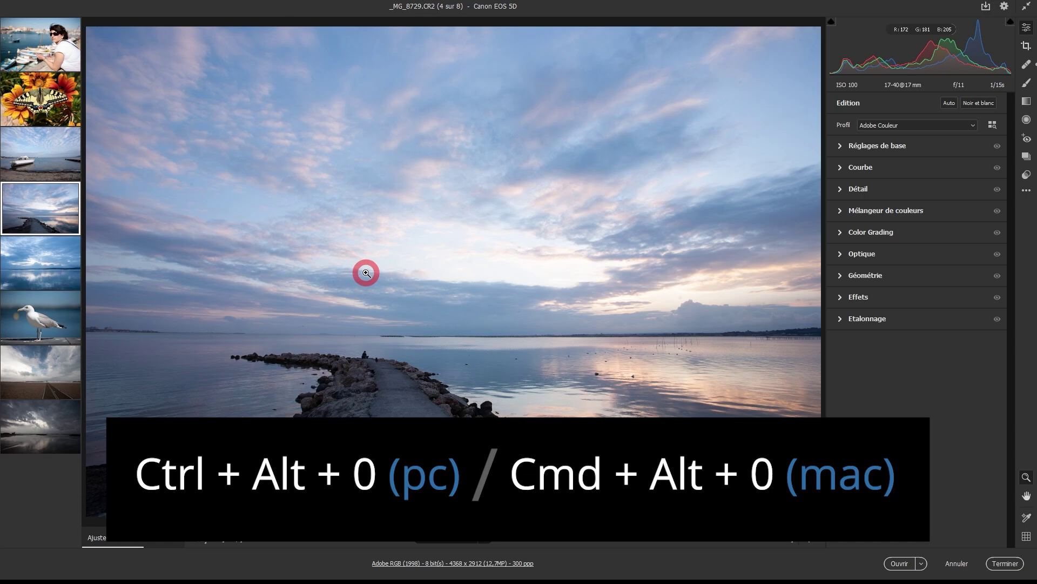
Magnify the sky to 100 %, return to the fitted view, and magnify it again with the default-zoom shortcut
left_click(458, 163)
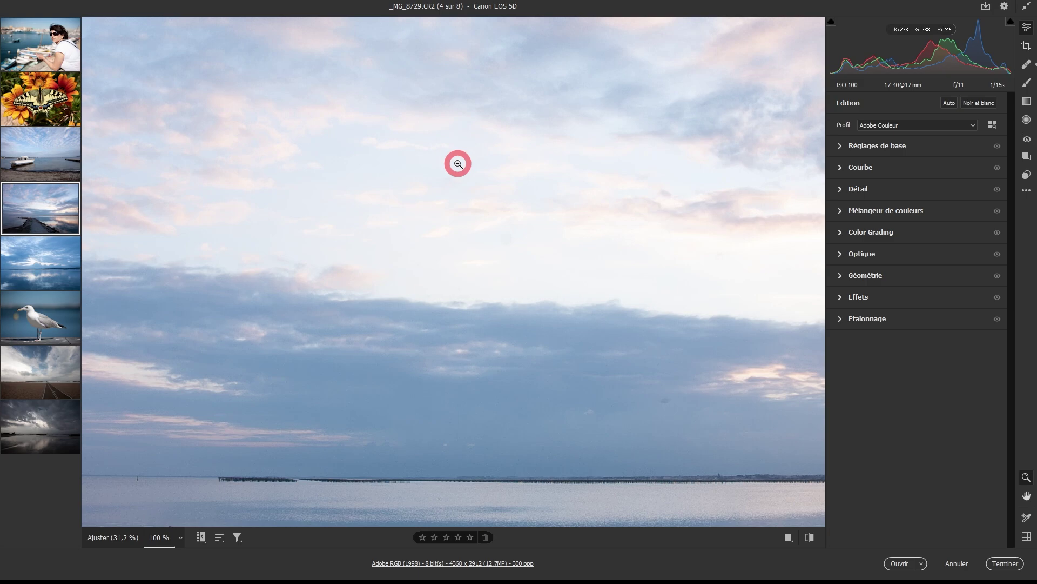
left_click(458, 164)
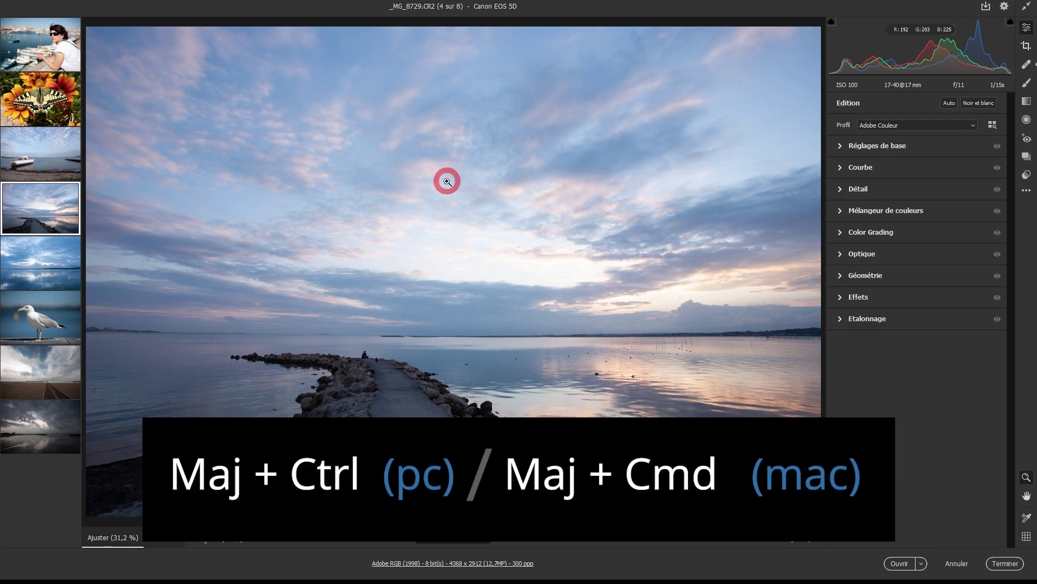
key("shift")
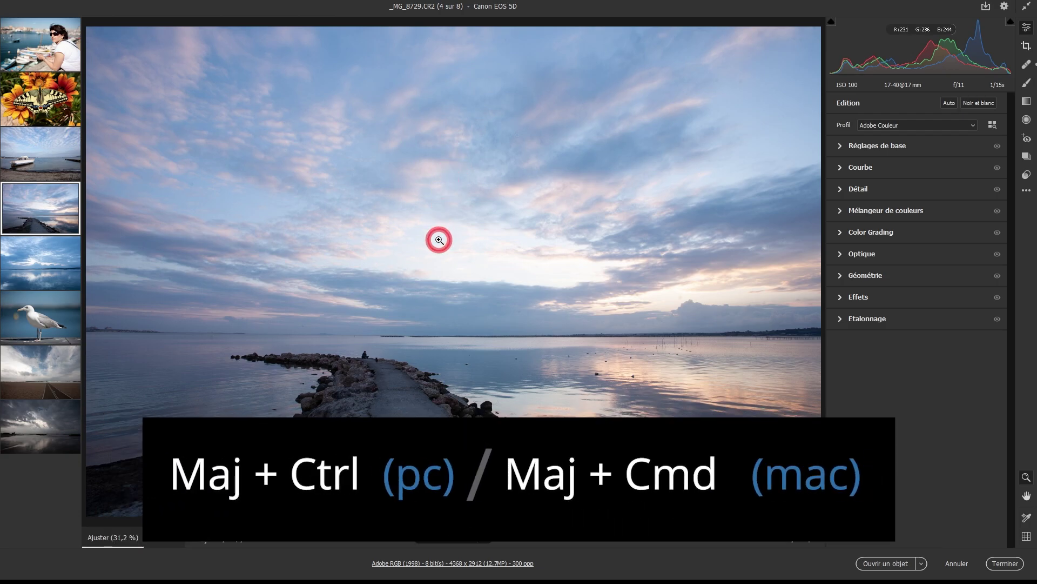
left_click(439, 240)
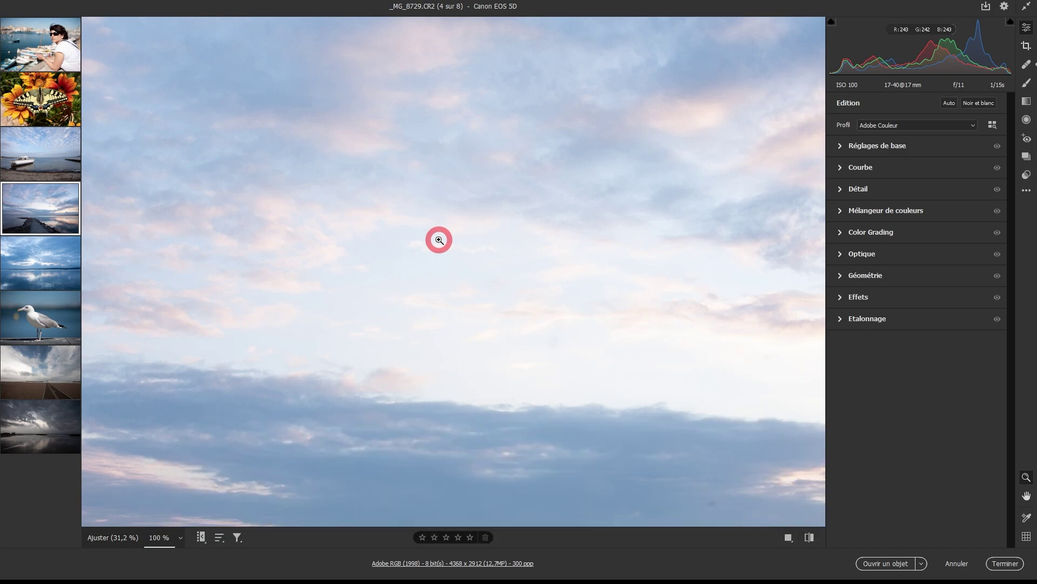
Set the custom zoom to 200 %, then switch between the fitted view and the default 100 % magnification
left_click(160, 540)
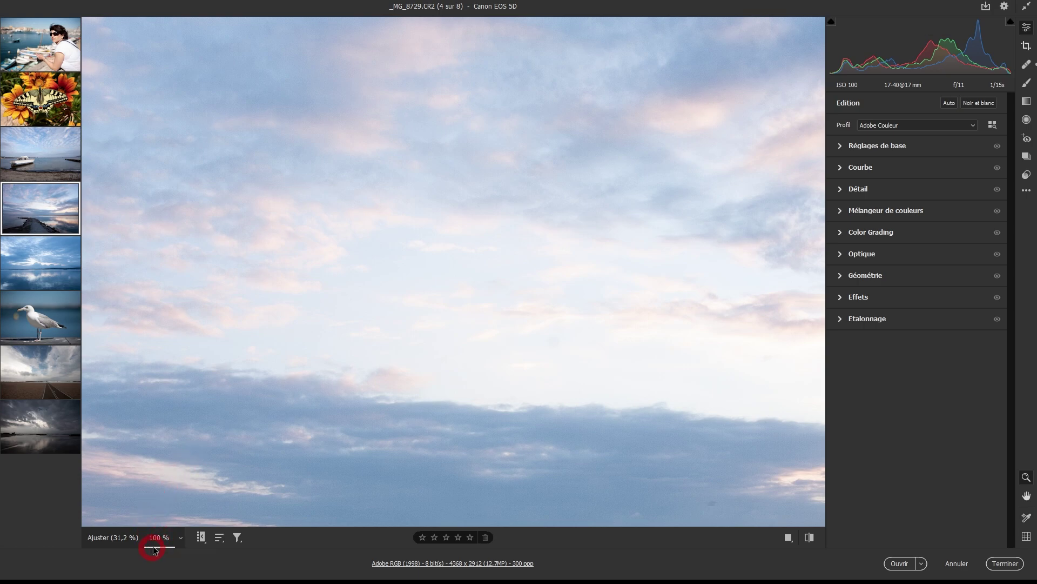
left_click(182, 540)
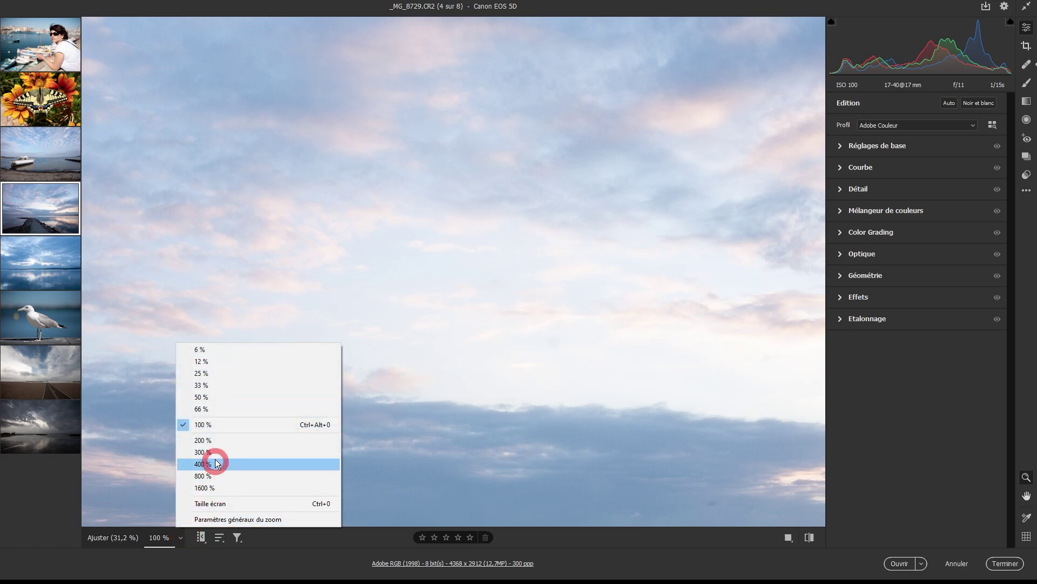
left_click(217, 442)
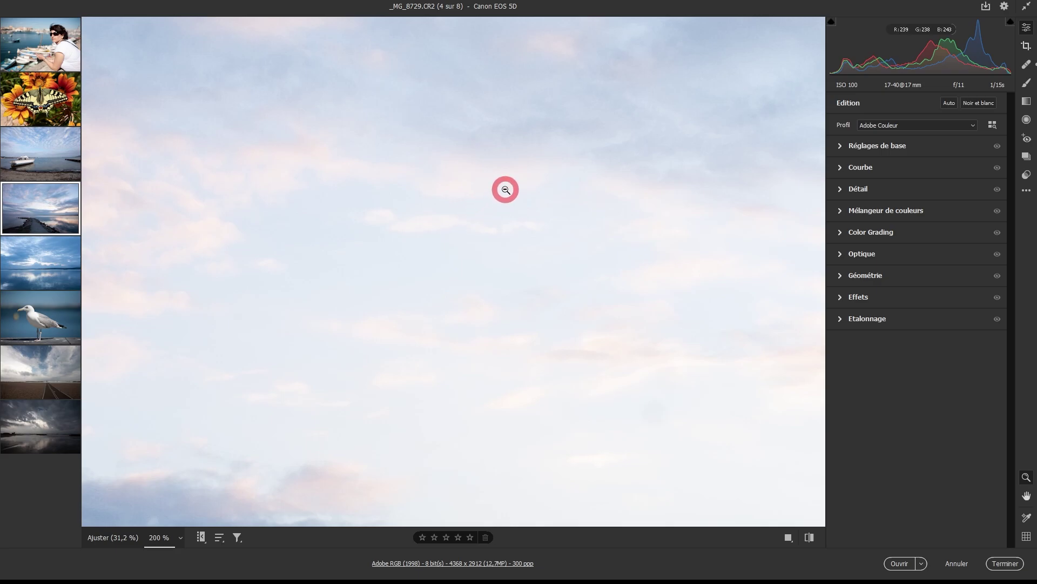
left_click(505, 190)
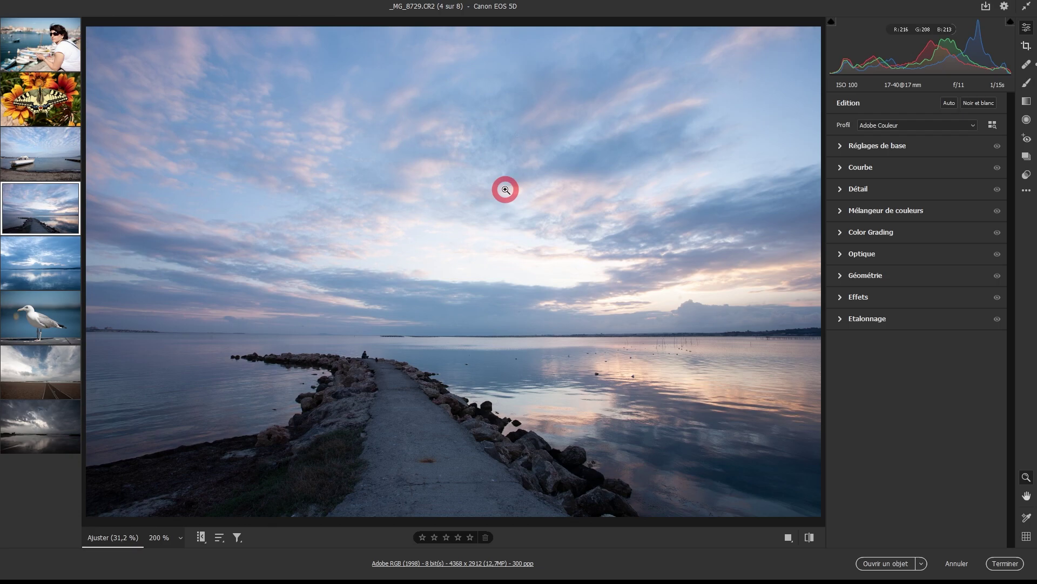
left_click(506, 190, "shift")
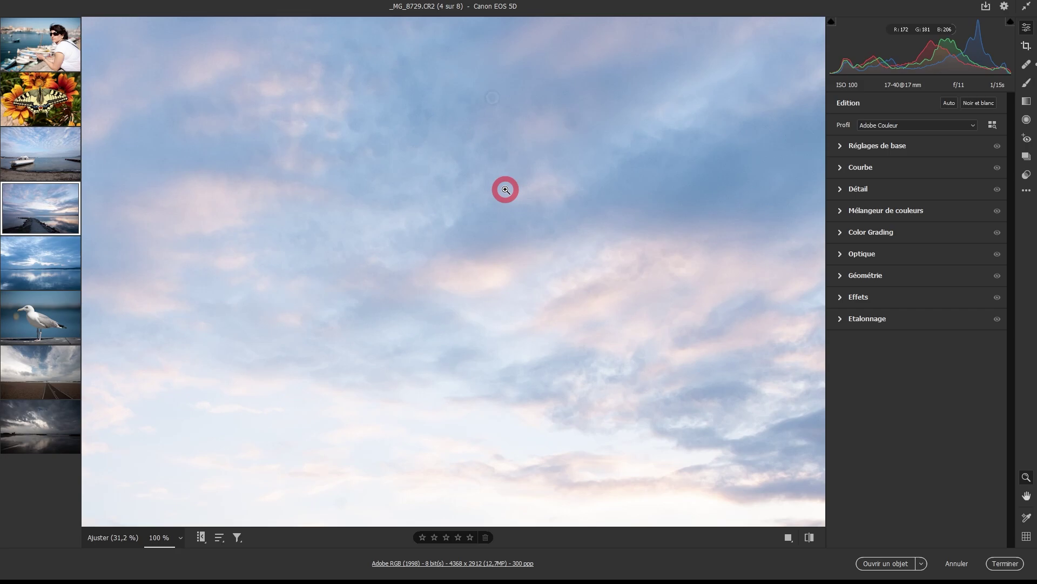
left_click(506, 190)
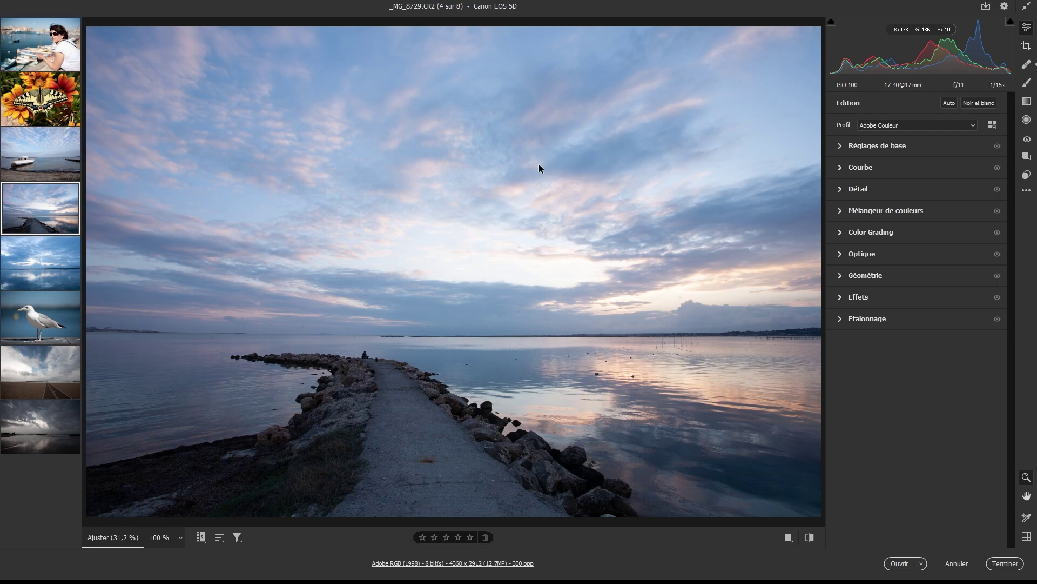
Try the Le plus clair and Foncée colour themes in the Camera Raw preferences, and select Le plus foncé
key("ctrl+k")
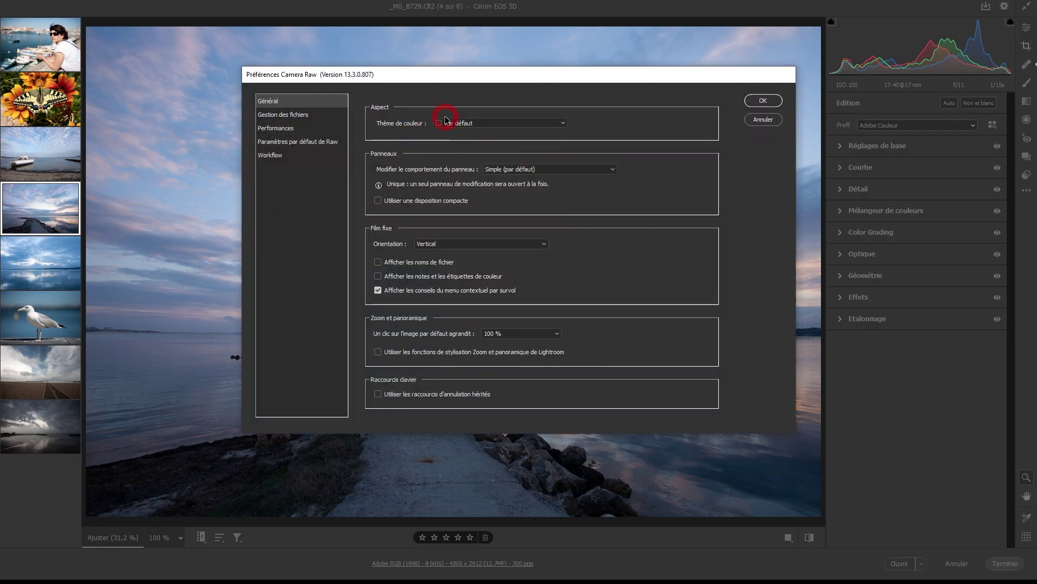
left_click(563, 122)
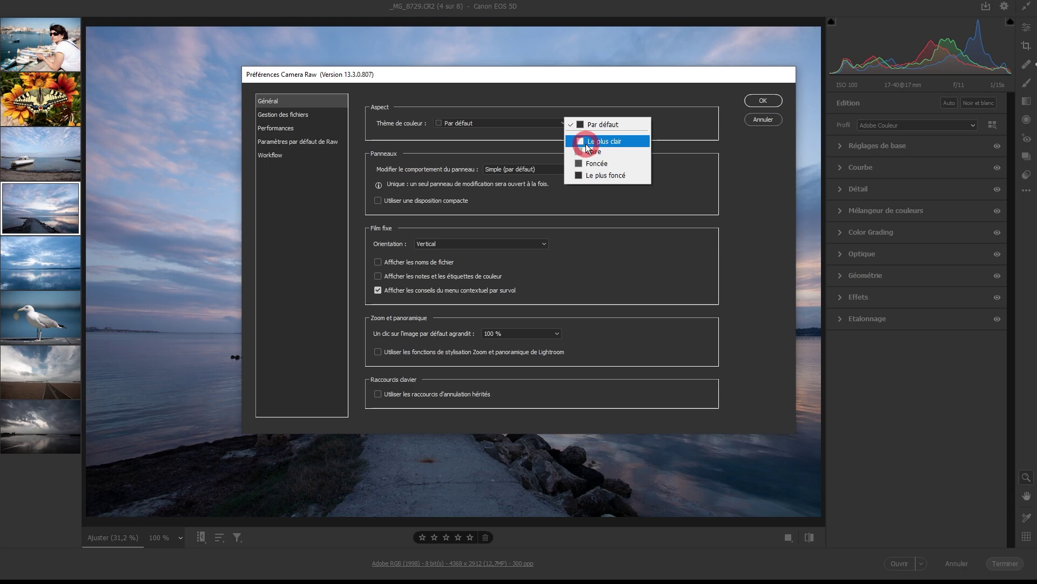
left_click(586, 143)
left_click(567, 129)
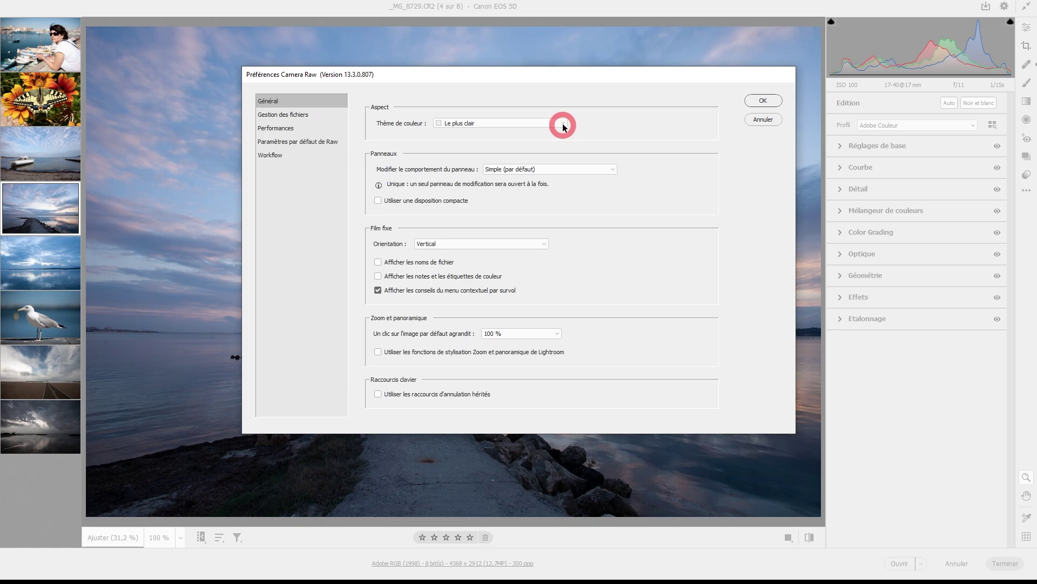
left_click(578, 164)
left_click(563, 124)
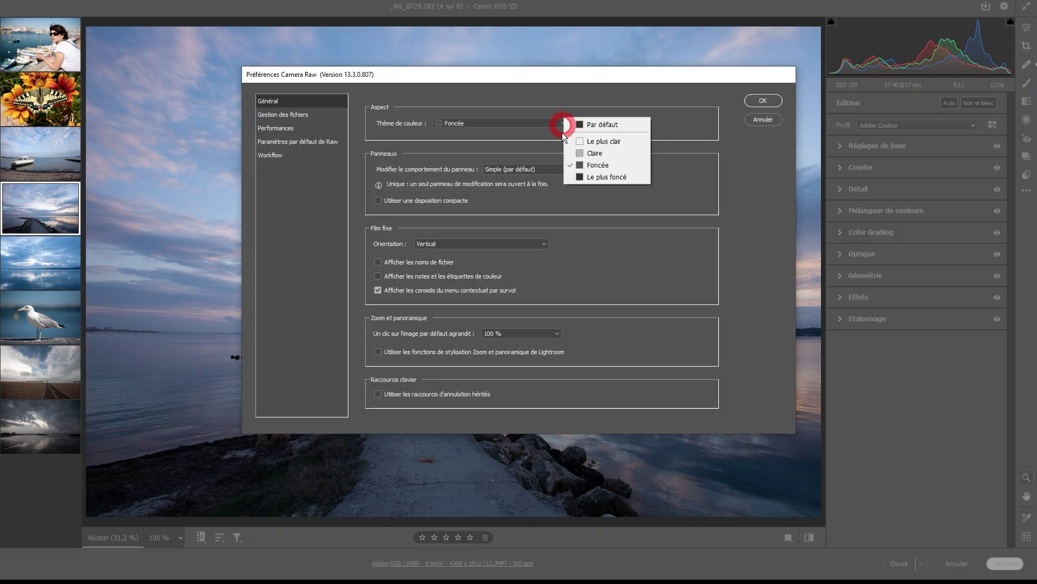
left_click(576, 176)
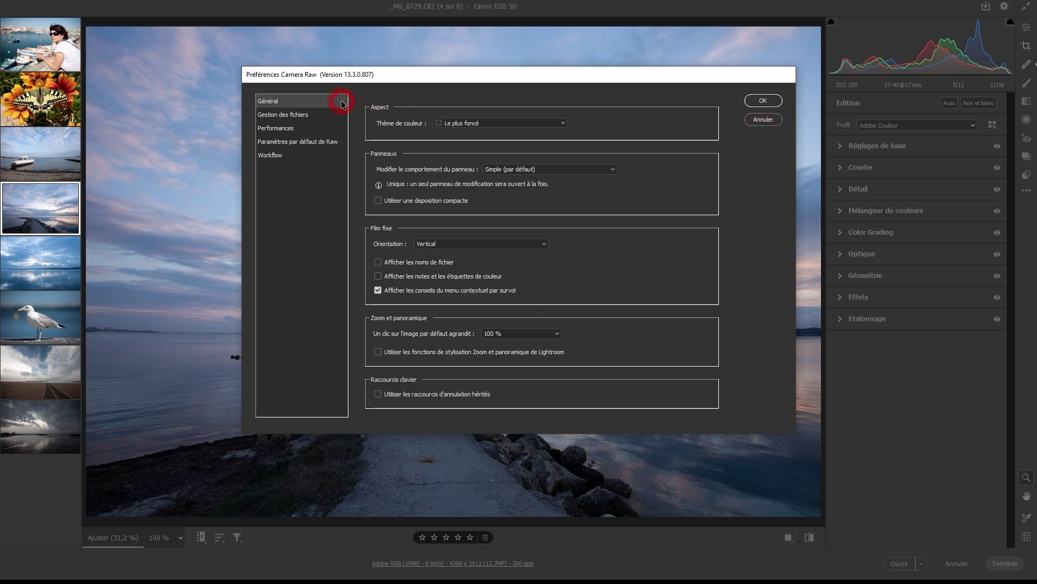
Try the Personnalisé graphics processor setting in the performance preferences, return it to Auto, and cancel the preferences
left_click(280, 129)
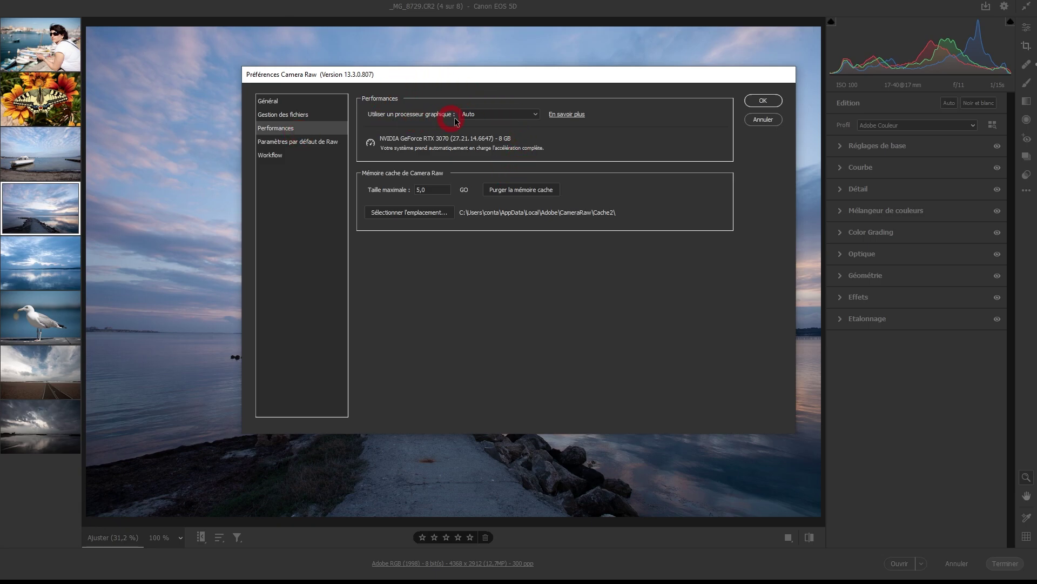
left_click(536, 115)
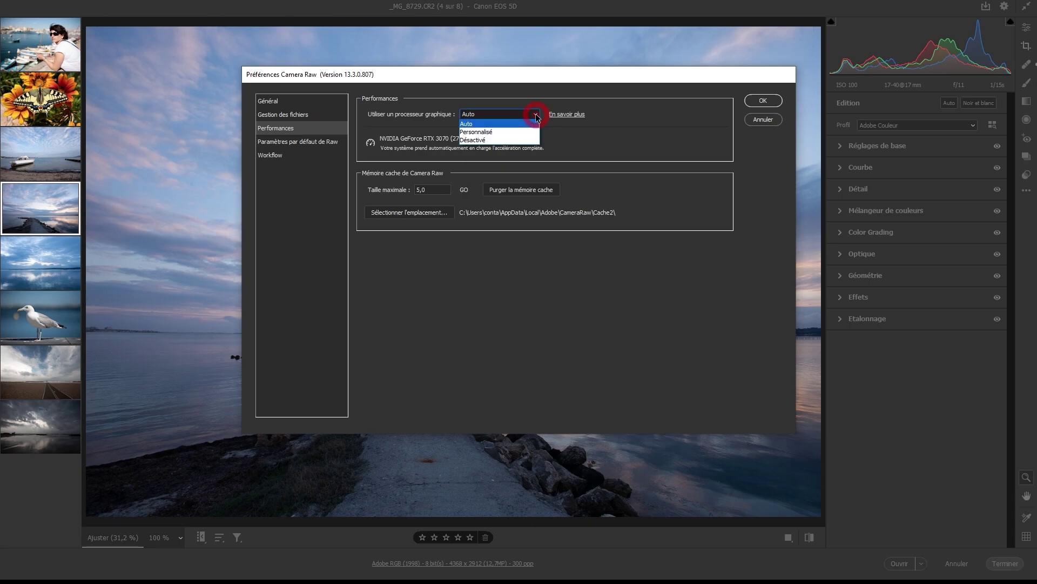
left_click(498, 133)
left_click(380, 142)
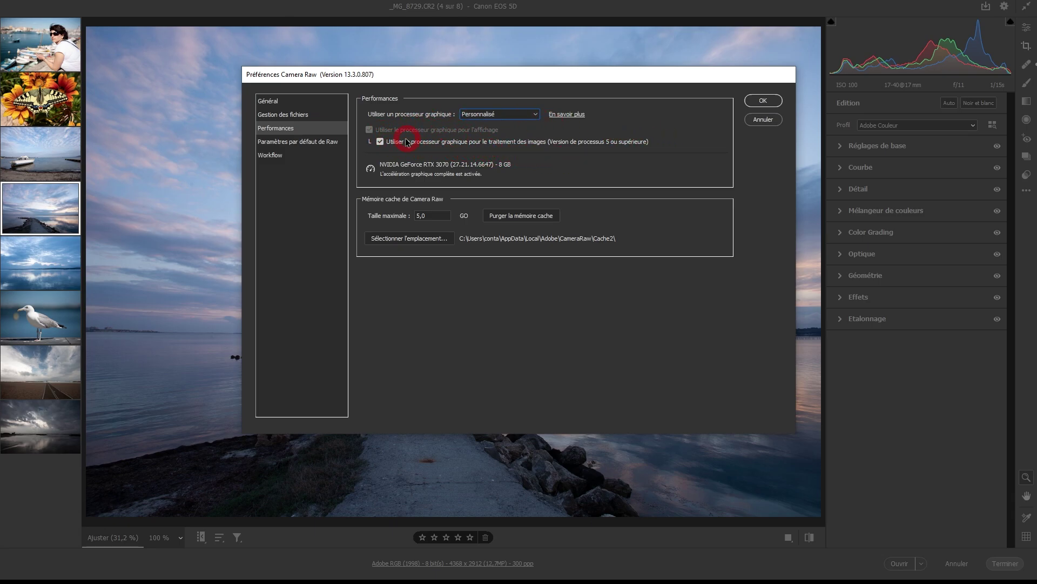
left_click(530, 112)
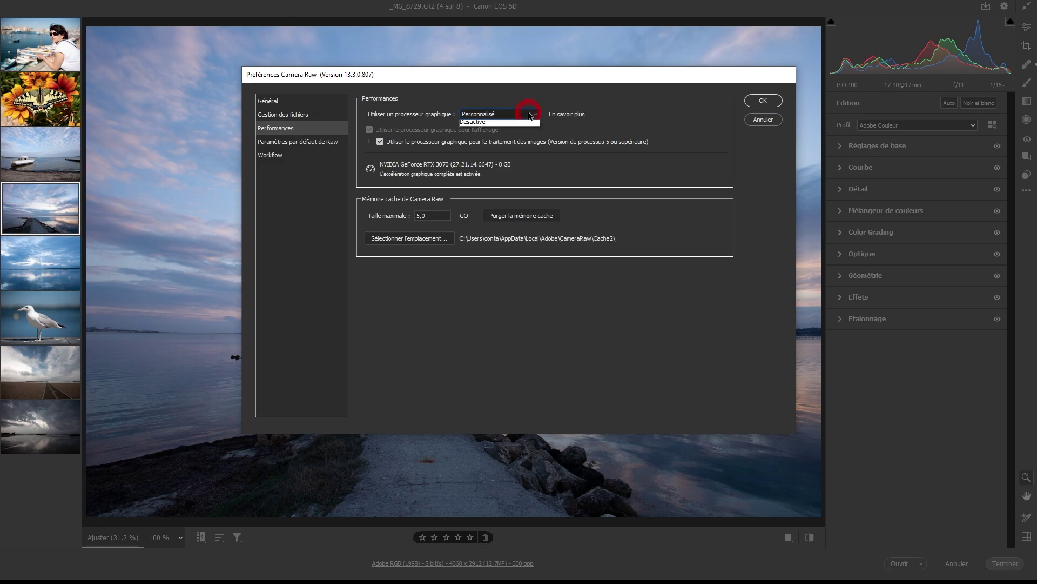
left_click(515, 126)
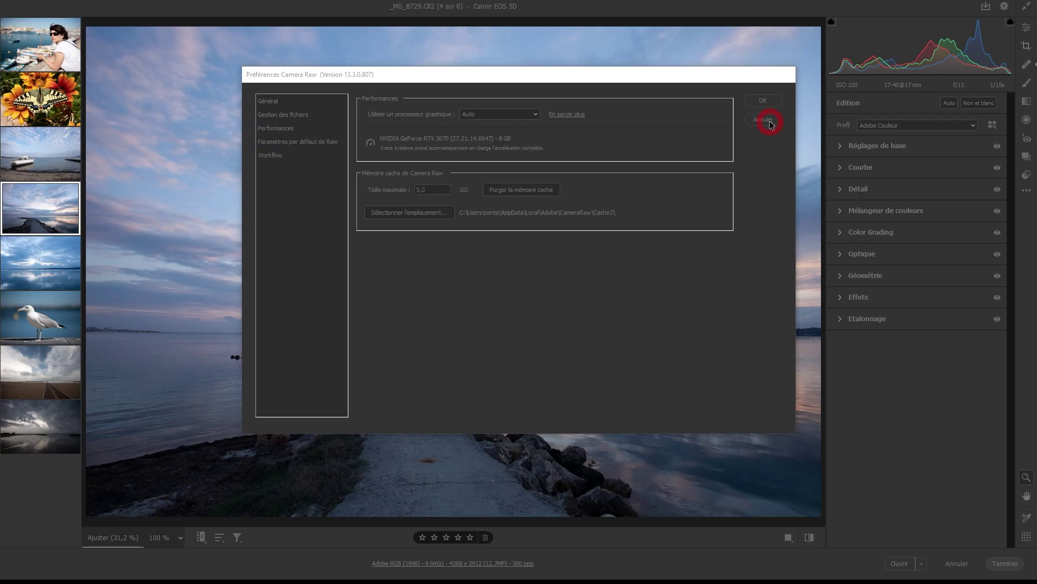
left_click(764, 122)
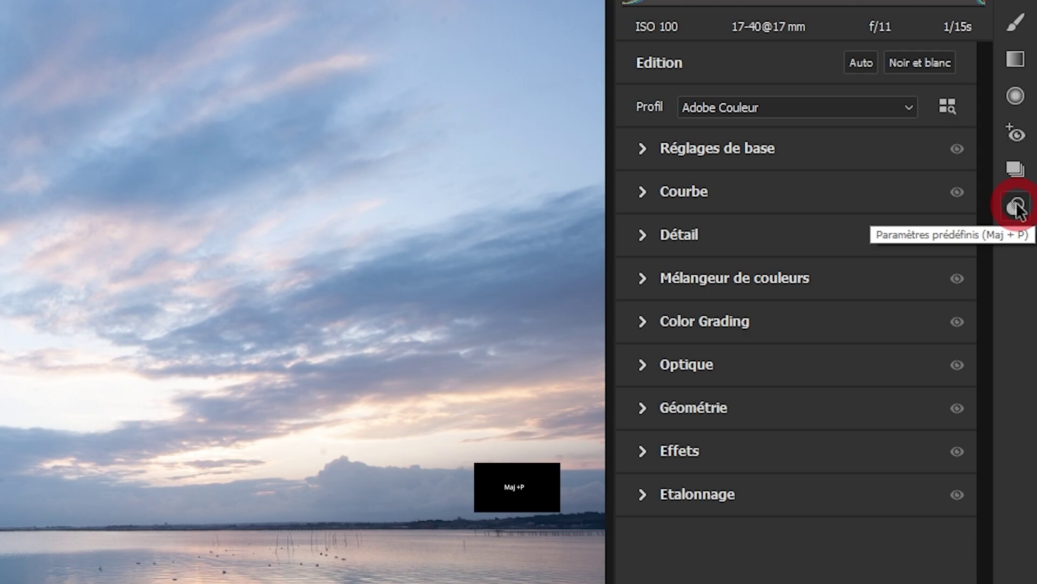
Show the presets and collapse the Portraits : peau claire, Style : cinématographique and Style : futuriste groups
left_click(1017, 207)
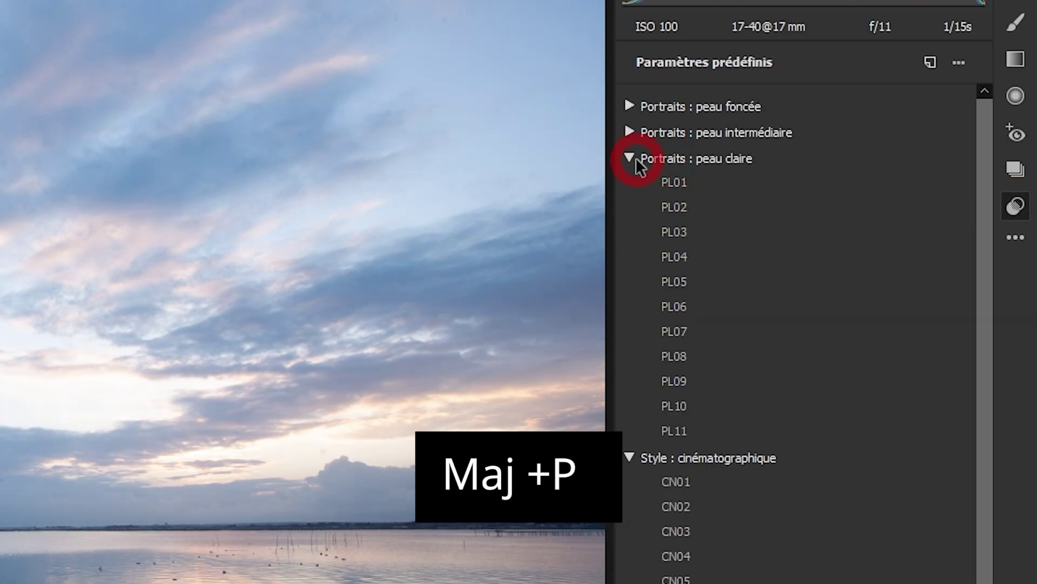
left_click(631, 158)
left_click(630, 183)
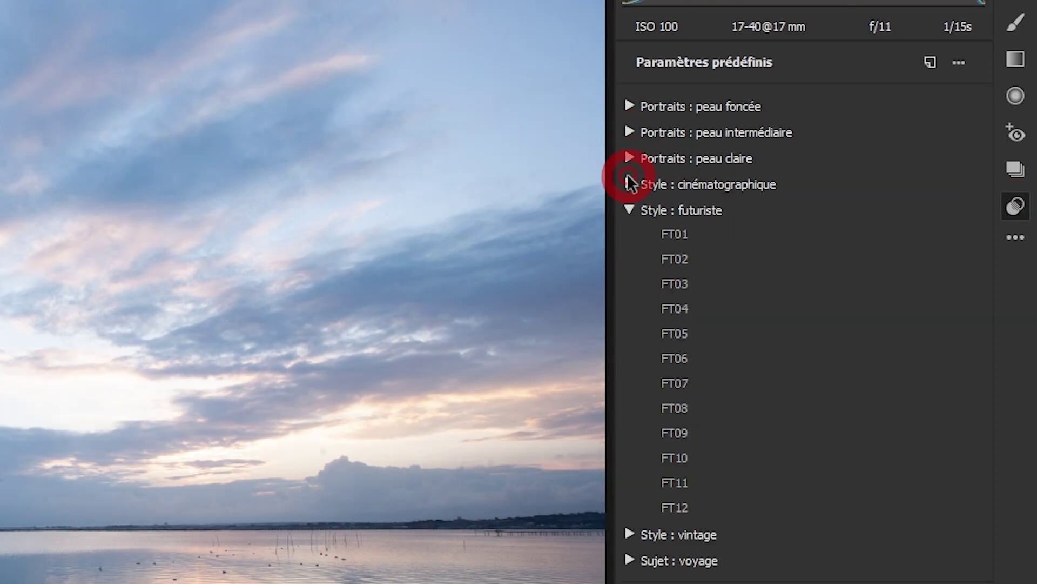
left_click(628, 206)
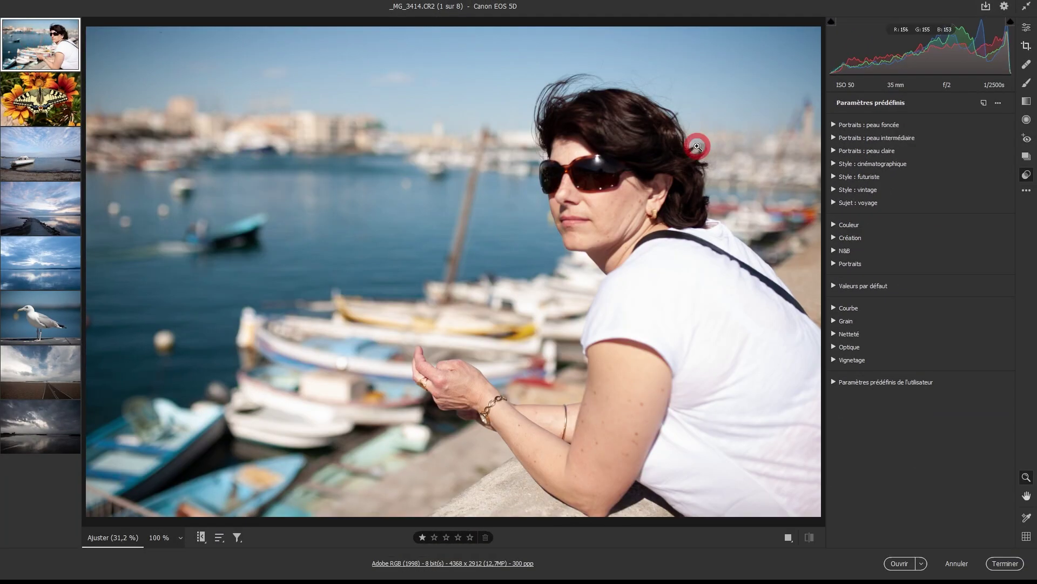
Preview the Portraits : peau claire presets on the portrait photo and the Style : cinématographique presets on the boat photo
left_click(832, 152)
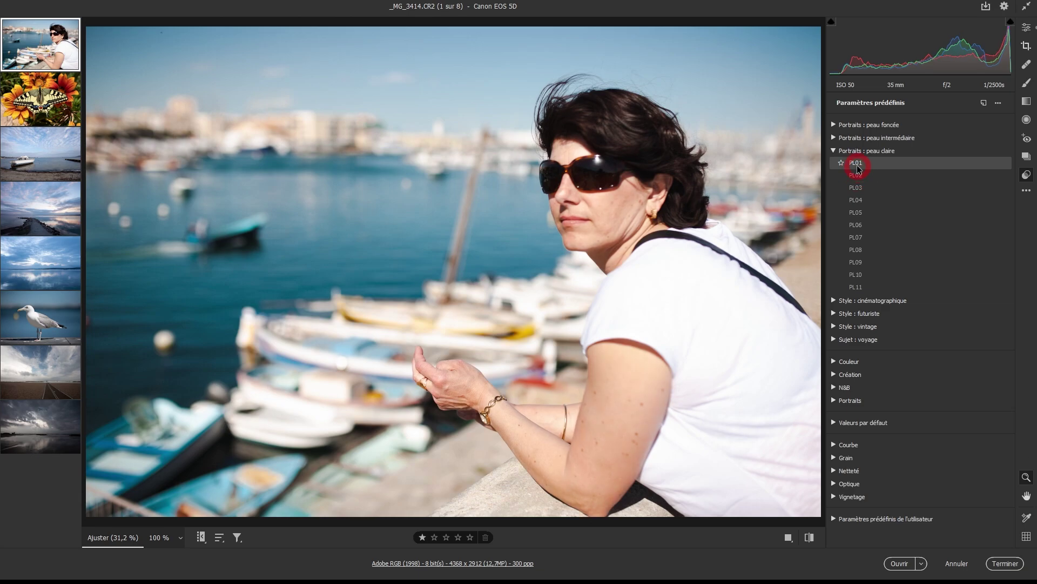
left_click(833, 151)
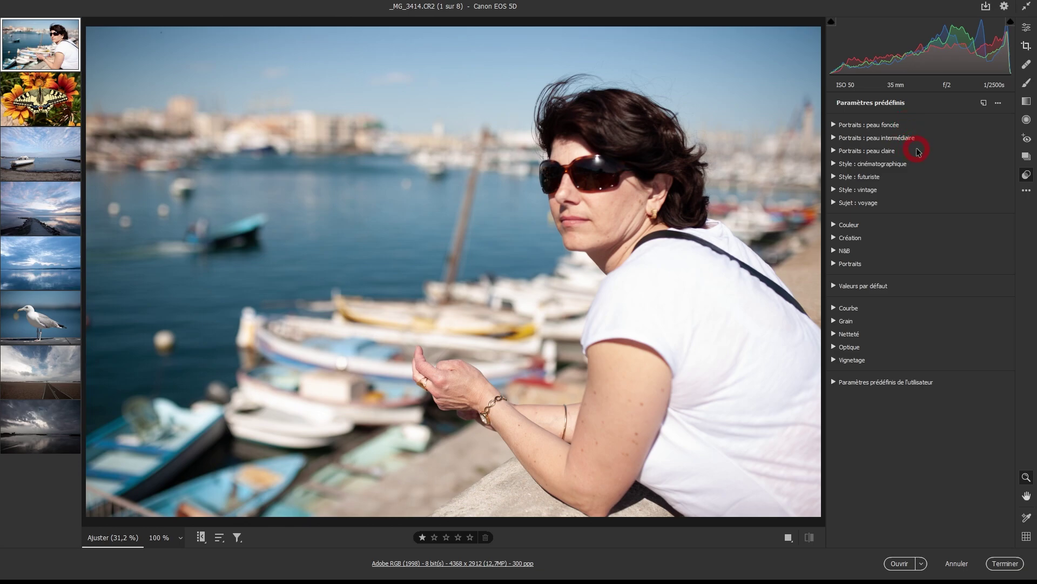
key("Down")
key("Down")
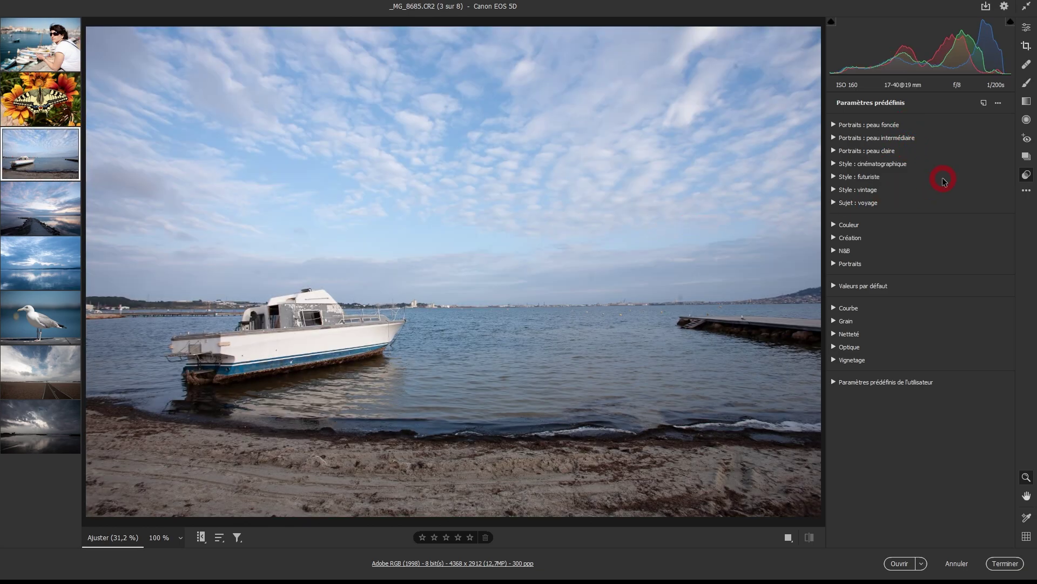
left_click(834, 164)
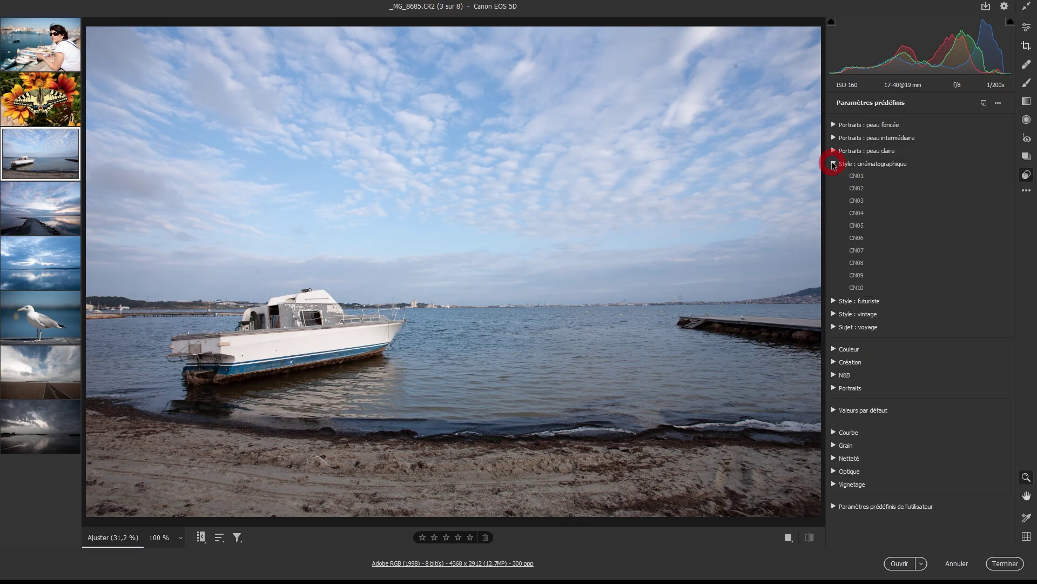
left_click(854, 177)
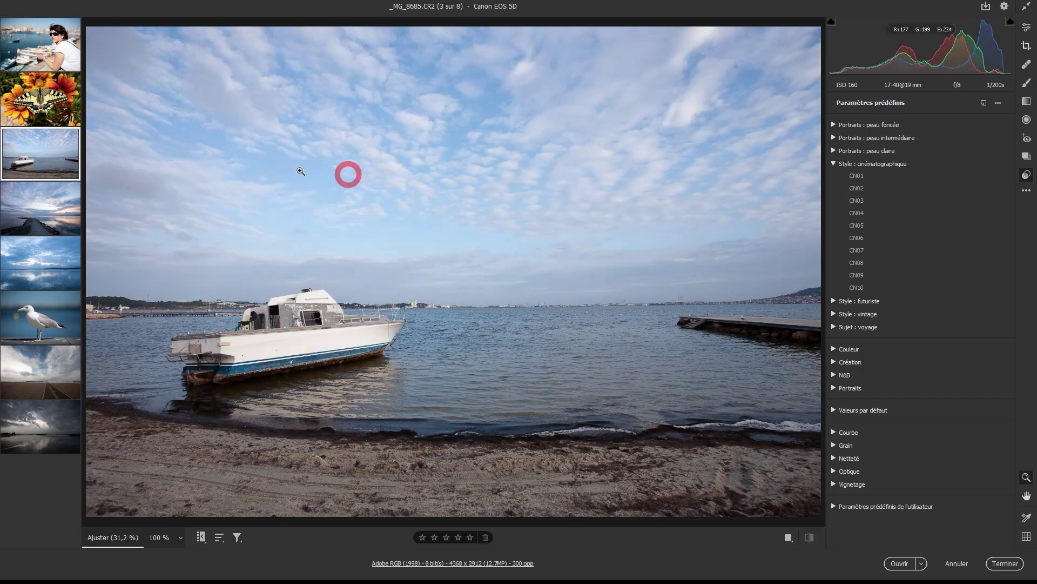
Preview the Style : futuriste presets, including FT06 and FT07, on the photo of the stone jetty
key("Down")
left_click(834, 164)
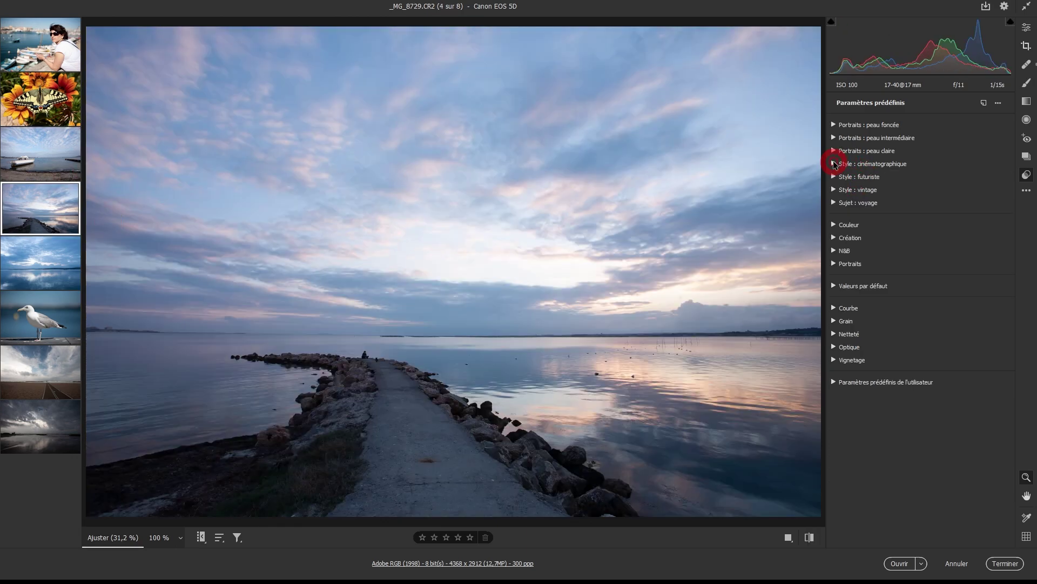
left_click(834, 176)
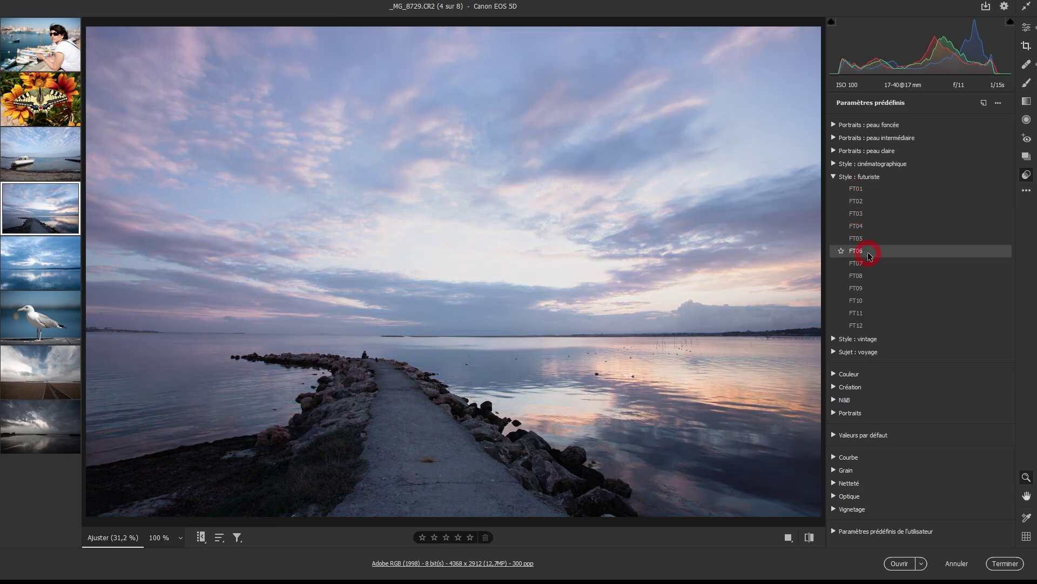
left_click(853, 252)
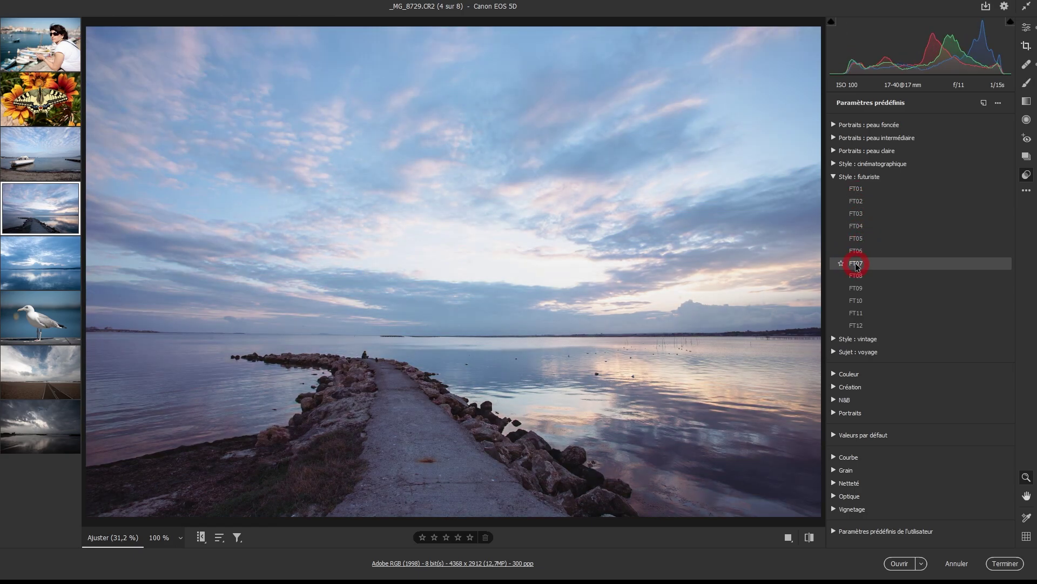
Preview the Style : futuriste presets on the butterfly photo and the Style : vintage presets on the seagull photo
left_click(52, 116)
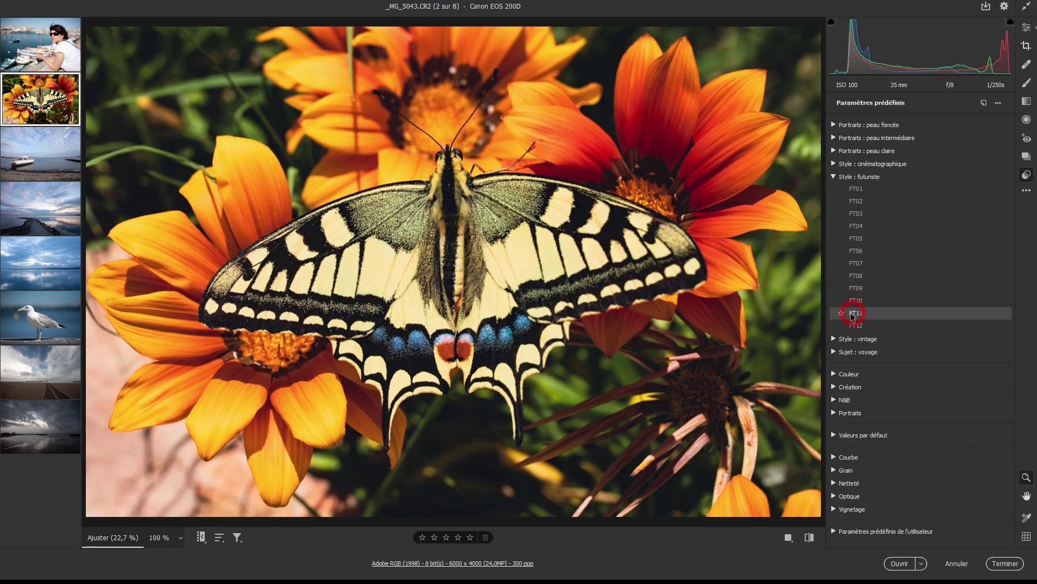
left_click(833, 339)
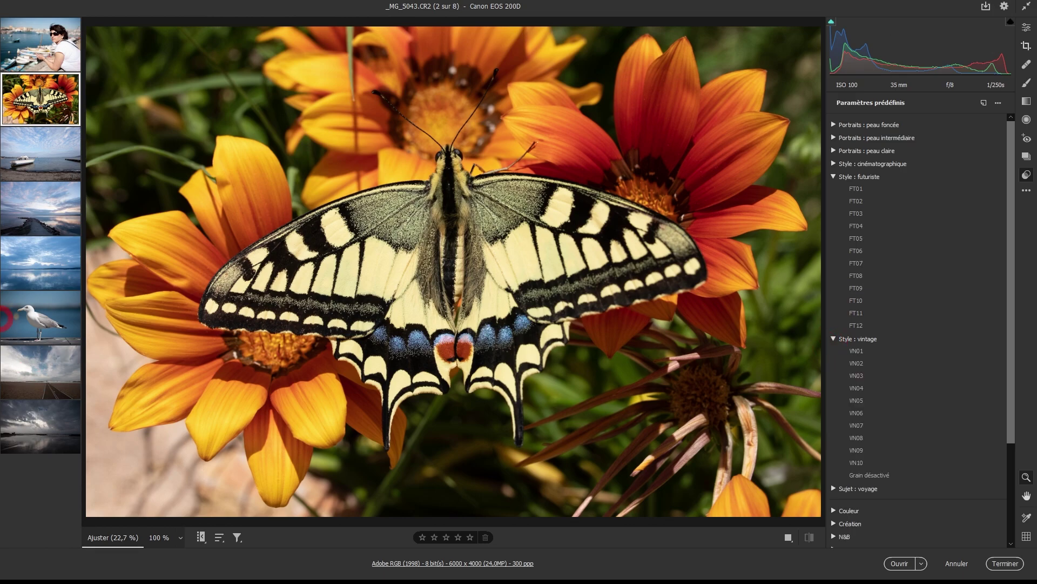
left_click(35, 316)
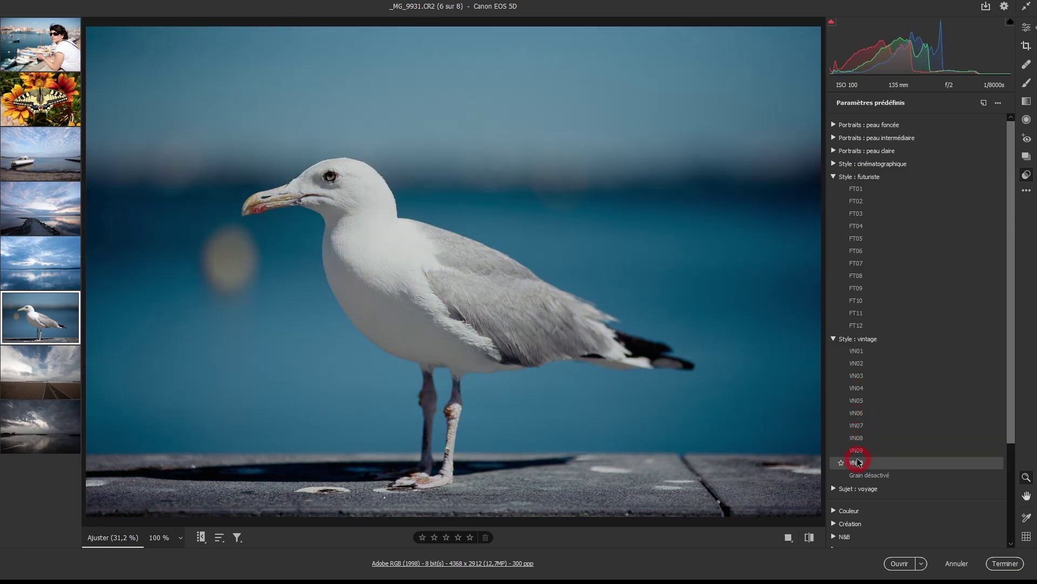
Preview the Sujet : voyage presets, including TR04 to TR08, on the photo of the beach walkway
left_click(32, 363)
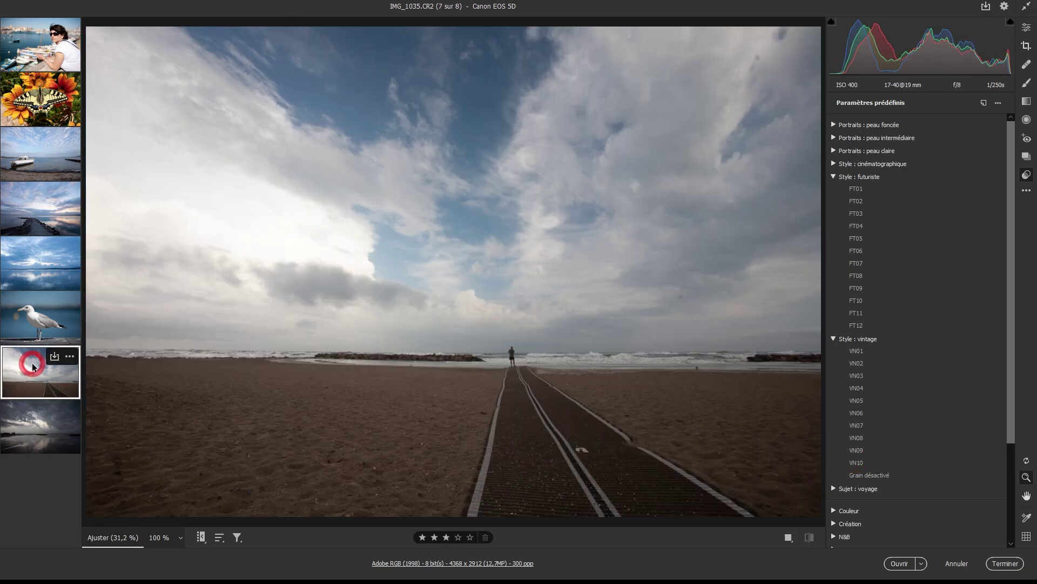
scroll(845, 445, "down", 1)
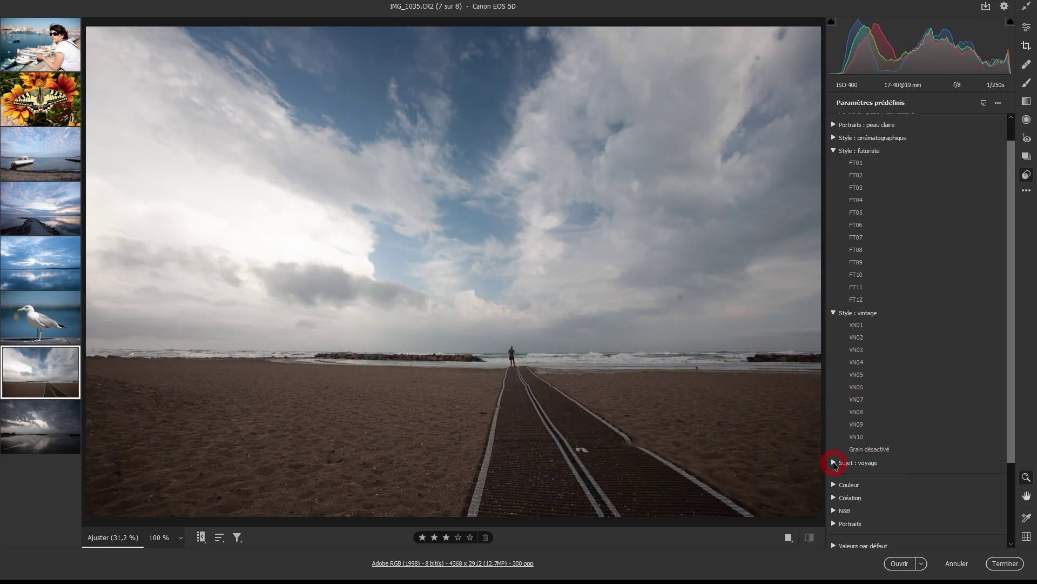
left_click(834, 462)
scroll(956, 447, "down", 5)
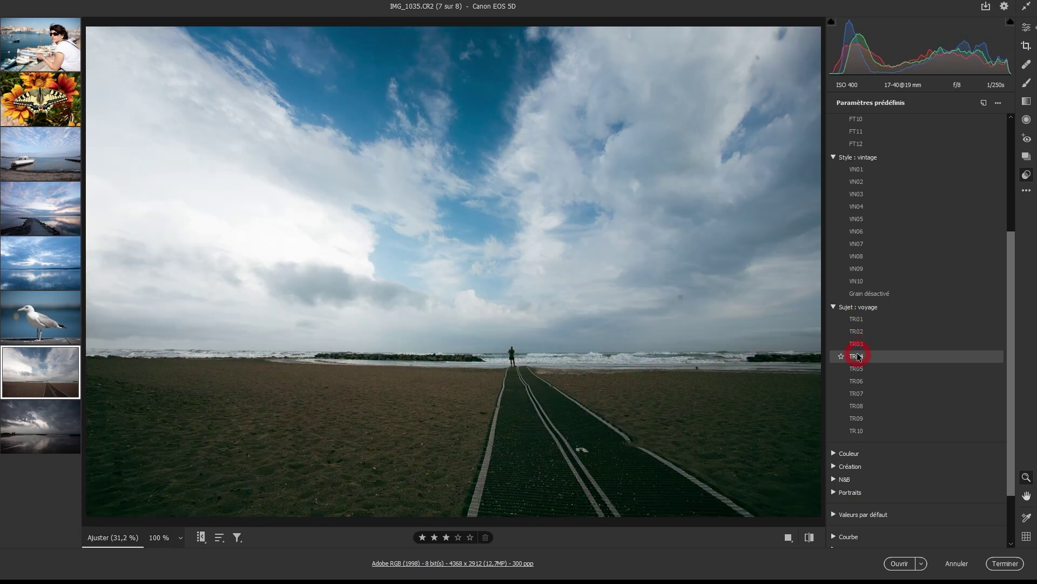
left_click(859, 369)
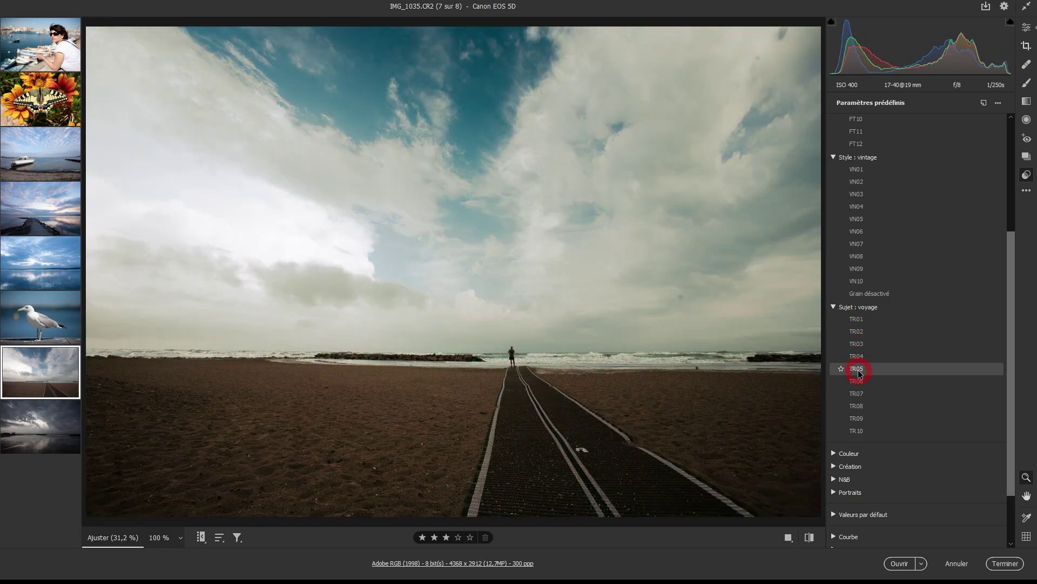
left_click(859, 381)
left_click(859, 394)
left_click(859, 405)
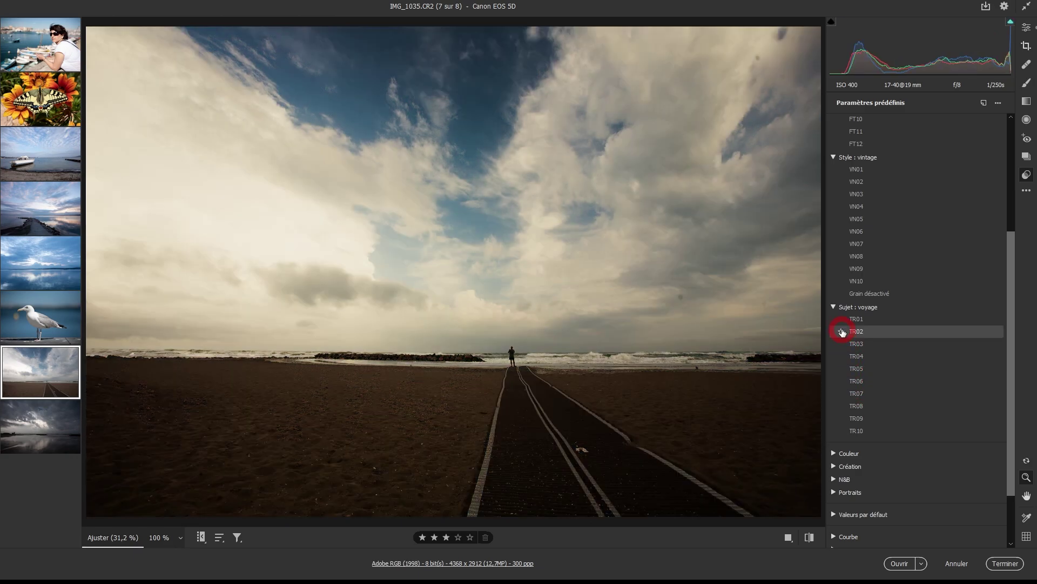
Collapse the Sujet : voyage, Style : vintage and Style : futuriste preset groups
left_click(833, 306)
left_click(833, 207)
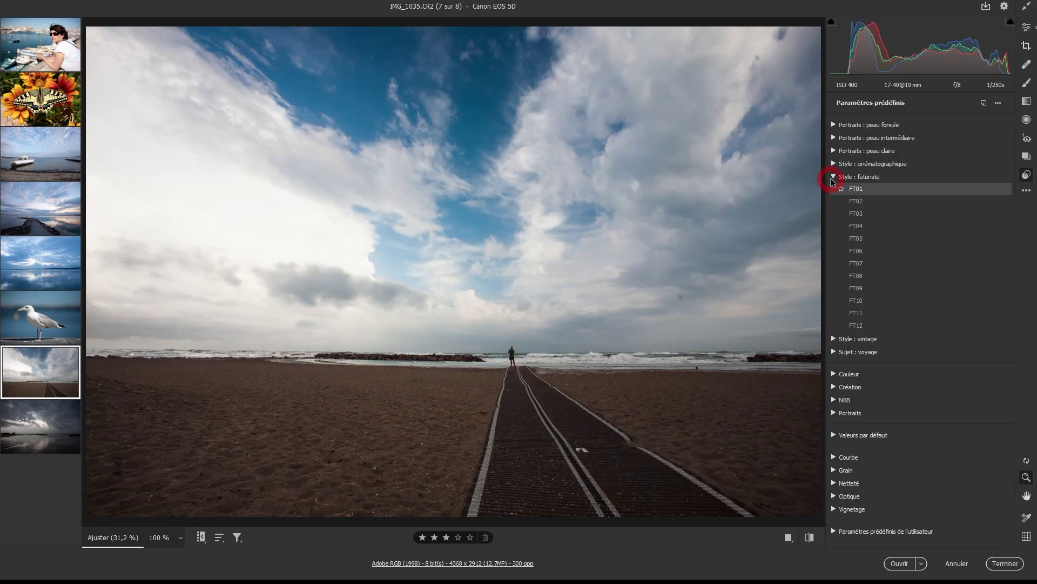
left_click(834, 177)
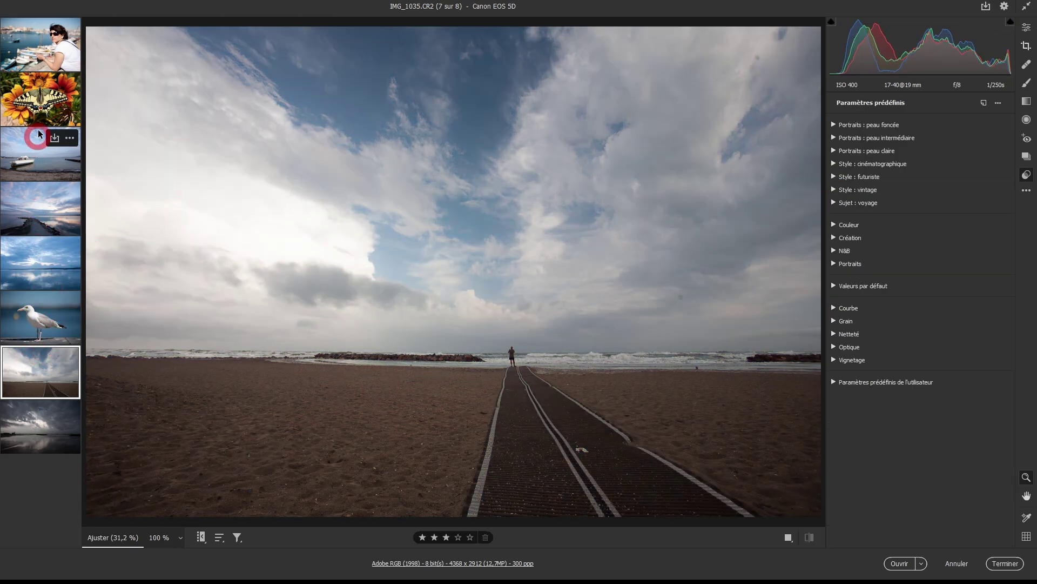
Select the butterfly photo, return to the edit settings, and expand Mélangeur de couleurs
left_click(60, 86)
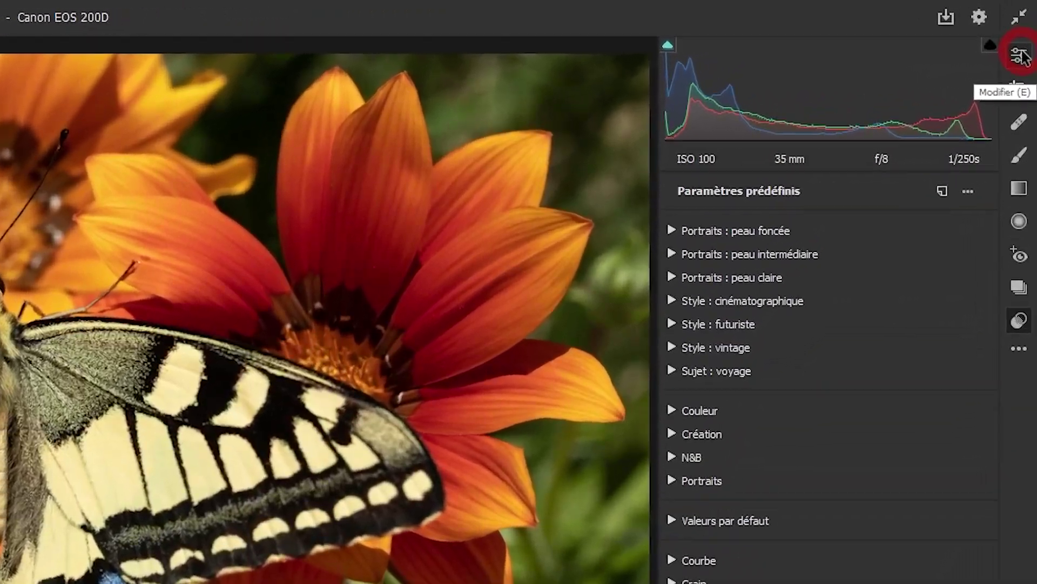
left_click(1019, 54)
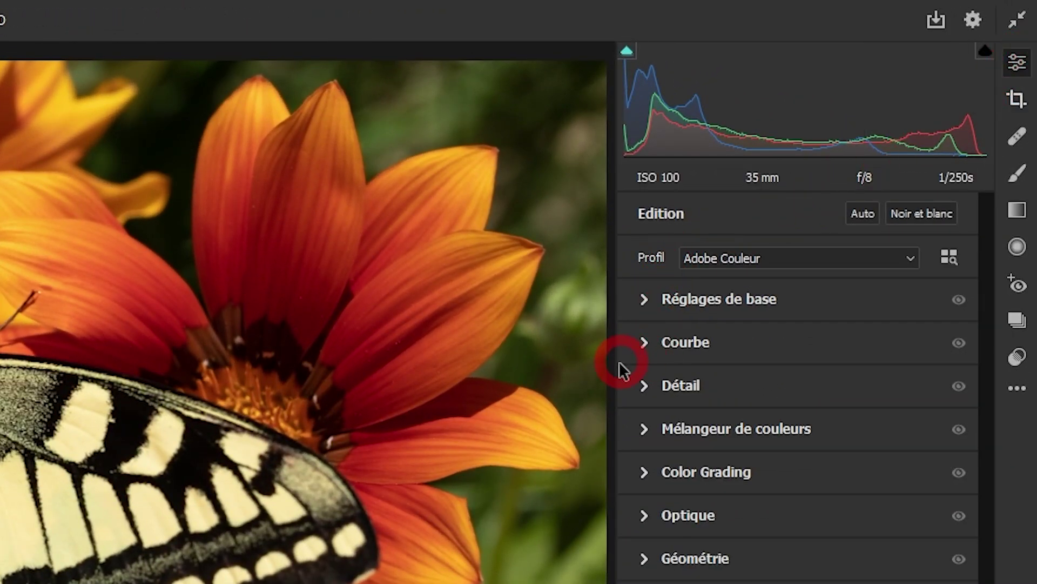
left_click(644, 430)
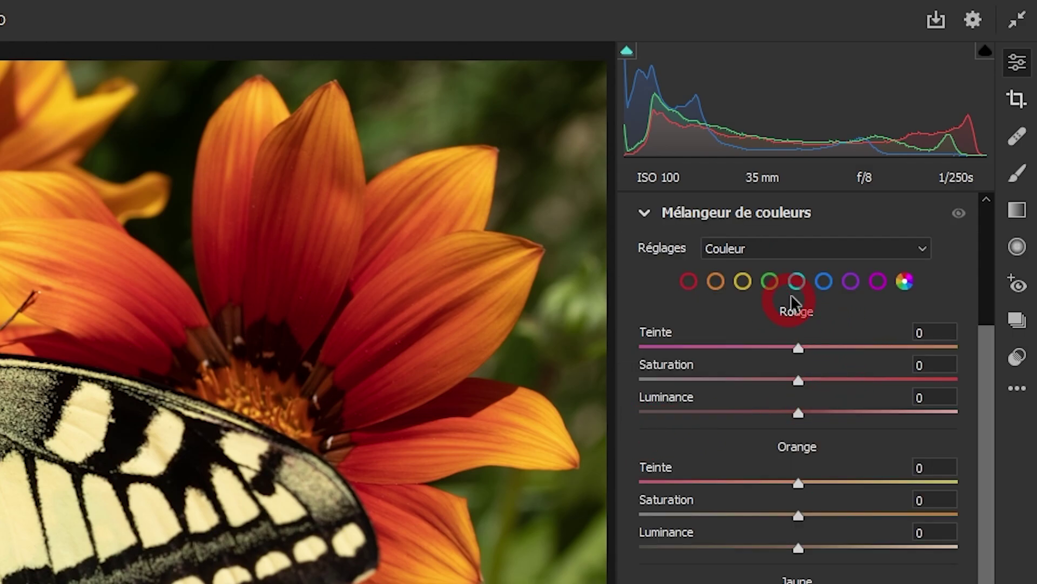
Switch the colour mixer's Réglages mode from Couleur to TSI and back to Couleur
left_click(920, 249)
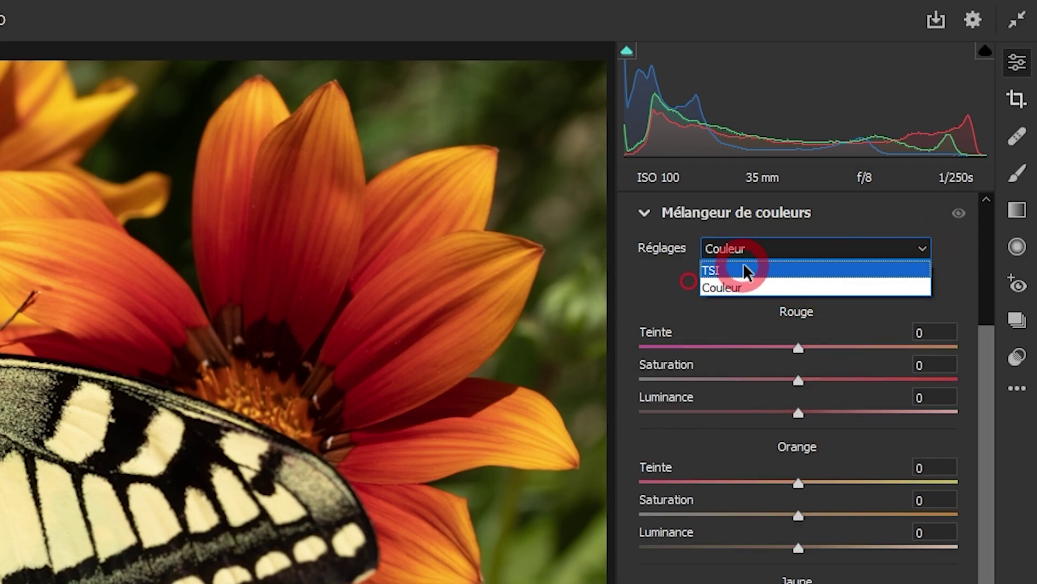
left_click(745, 270)
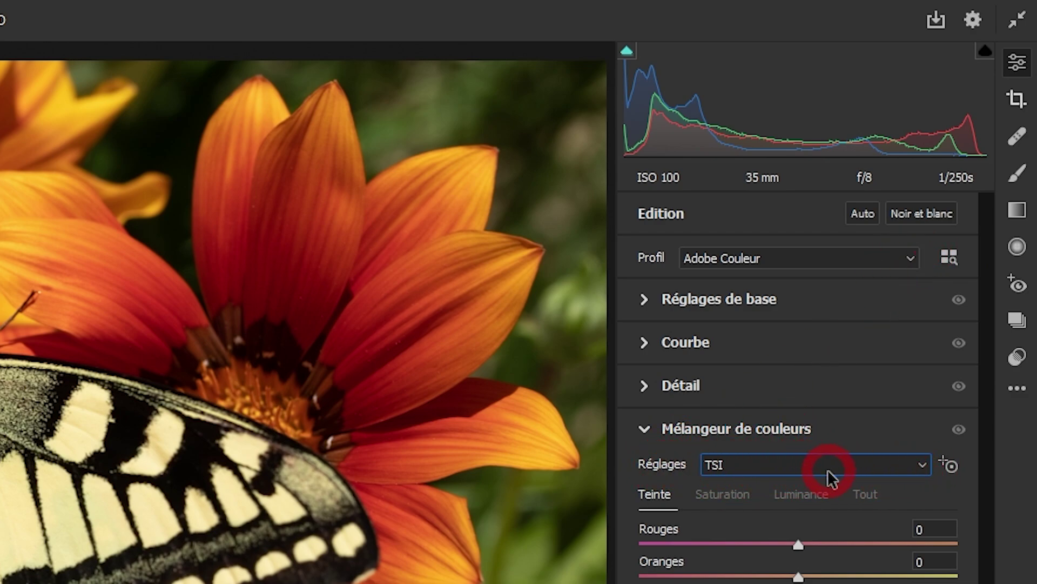
left_click(922, 464)
left_click(783, 503)
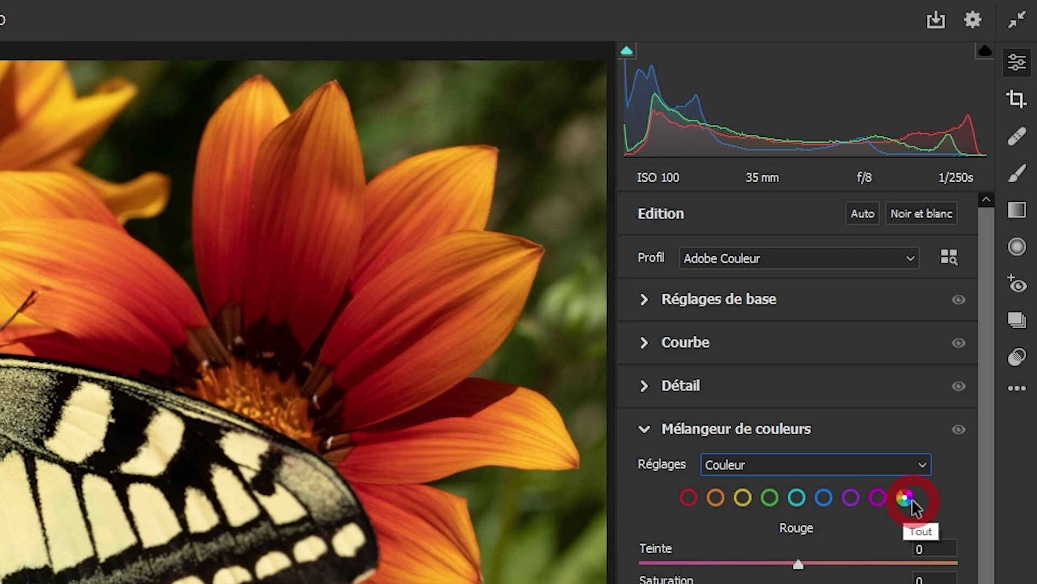
Set the colour mixer's Réglages to TSI and review the sliders of all its categories with Tout
left_click(922, 464)
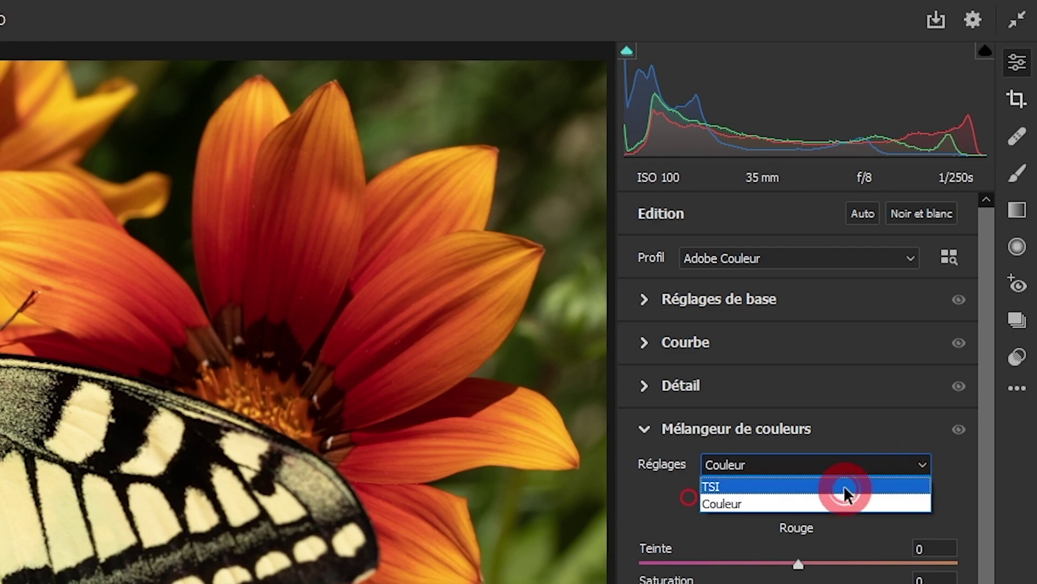
left_click(844, 489)
left_click(865, 494)
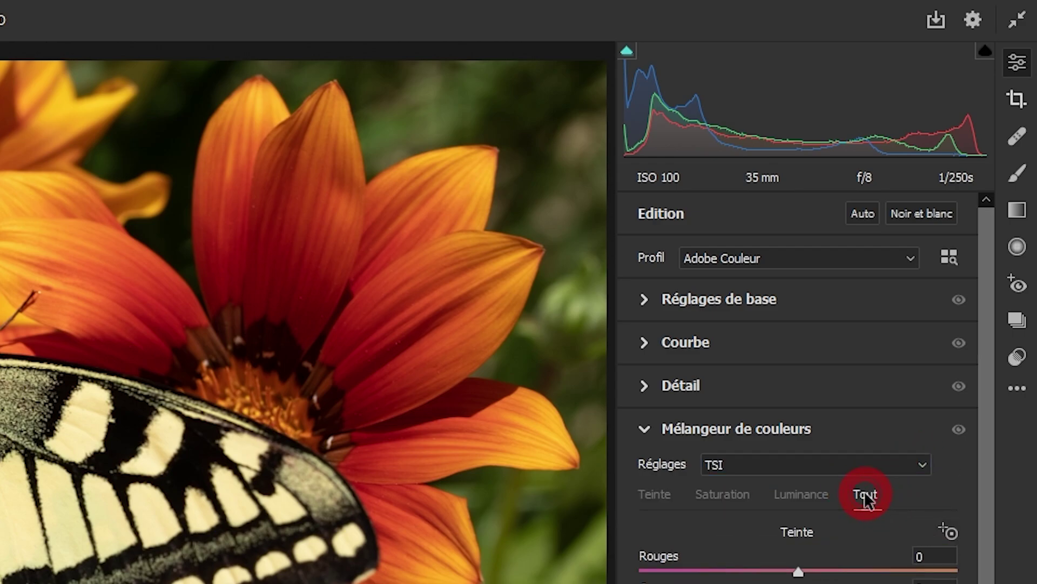
scroll(859, 562, "down", 8)
scroll(878, 554, "up", 6)
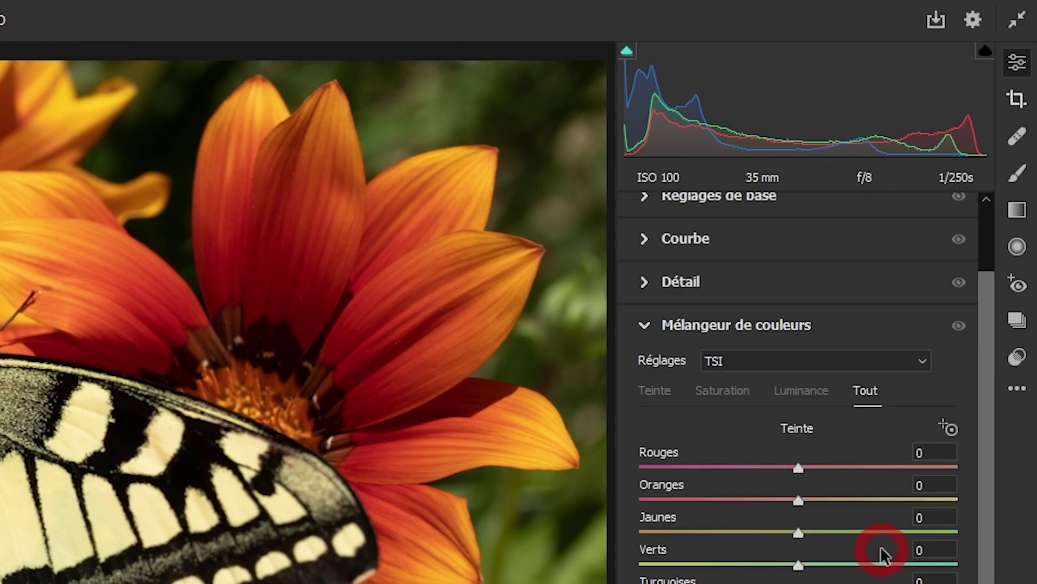
scroll(881, 545, "up", 2)
Set the colour mixer back to Couleur and show the orange, turquoise and blue sliders individually before displaying Tout
left_click(852, 464)
left_click(800, 493)
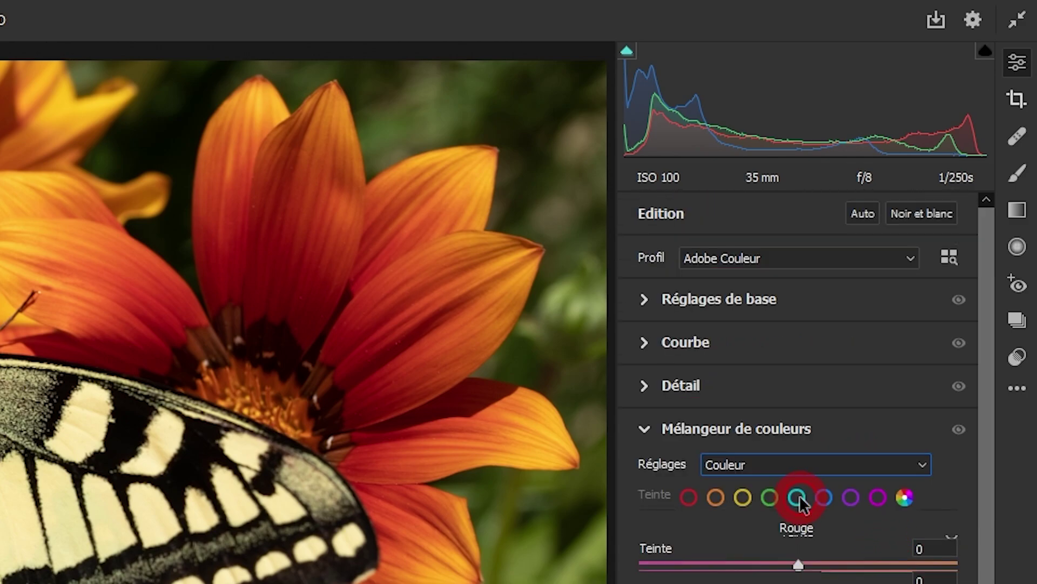
left_click(716, 497)
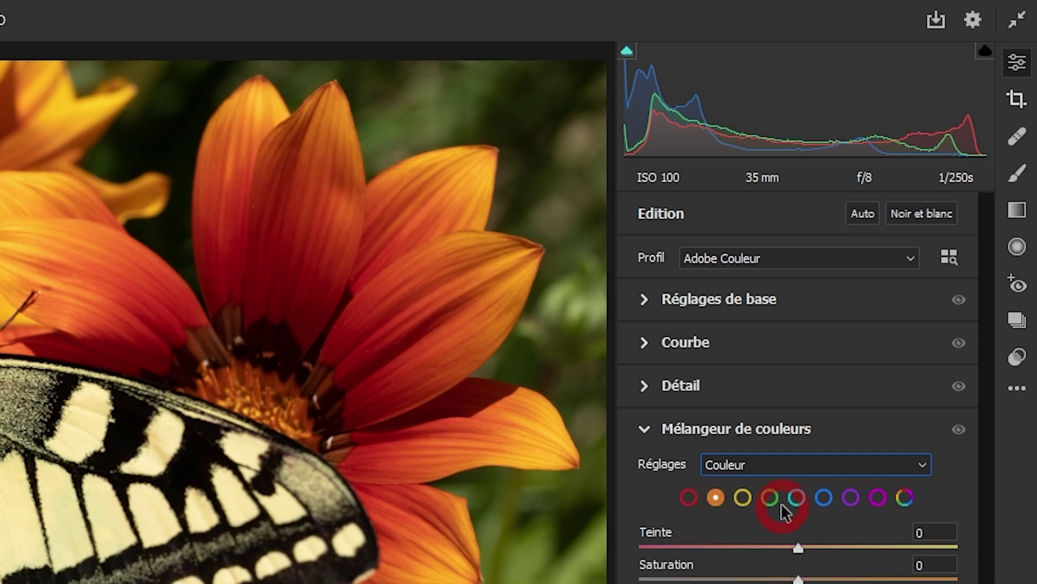
left_click(795, 497)
left_click(830, 498)
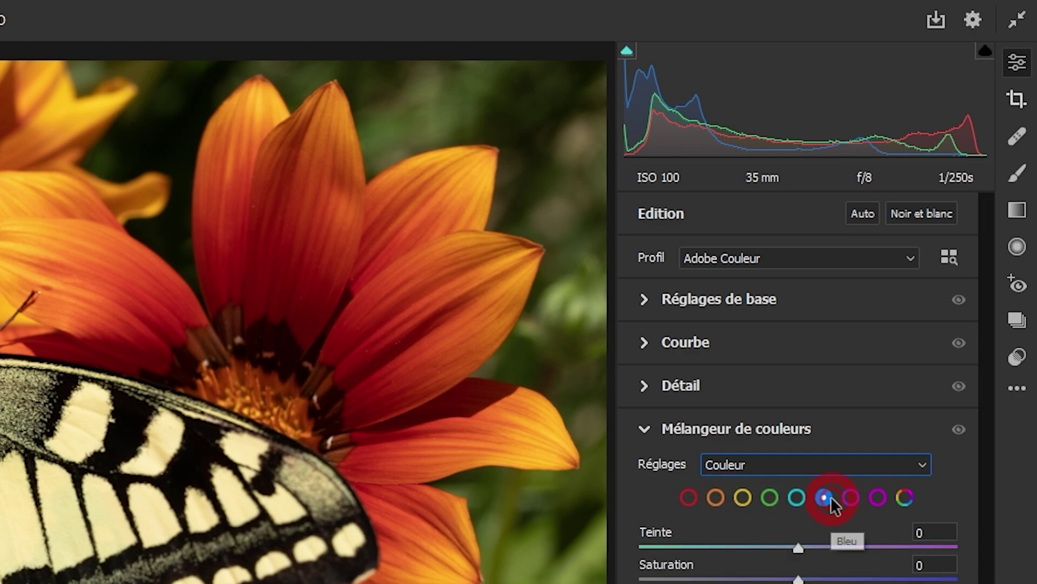
left_click(905, 498)
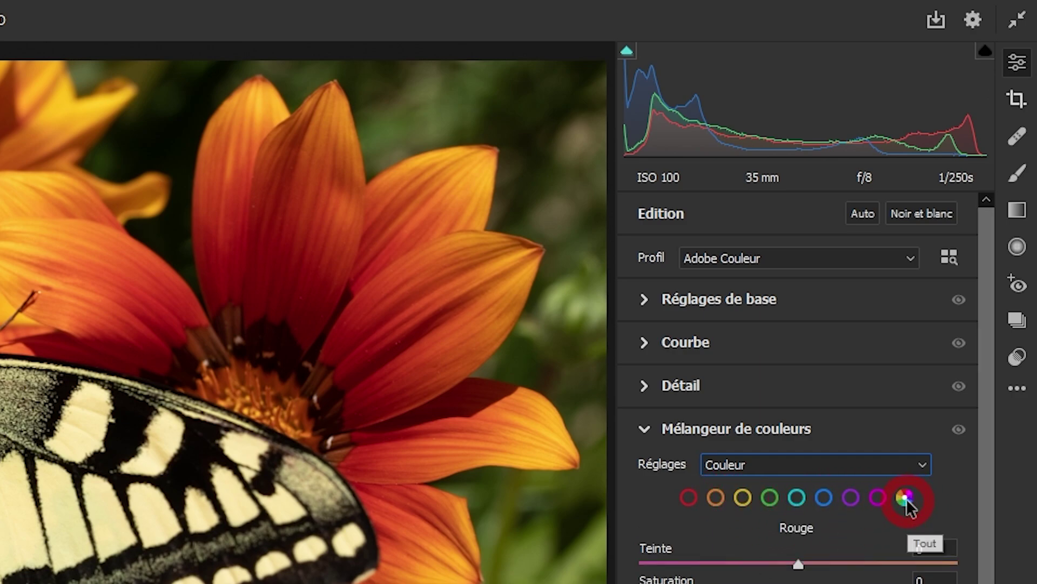
Examine the Teinte, Saturation and Luminance sliders of each colour in the mixer's Couleur mode with Tout shown
left_click_drag(990, 521, 1000, 583)
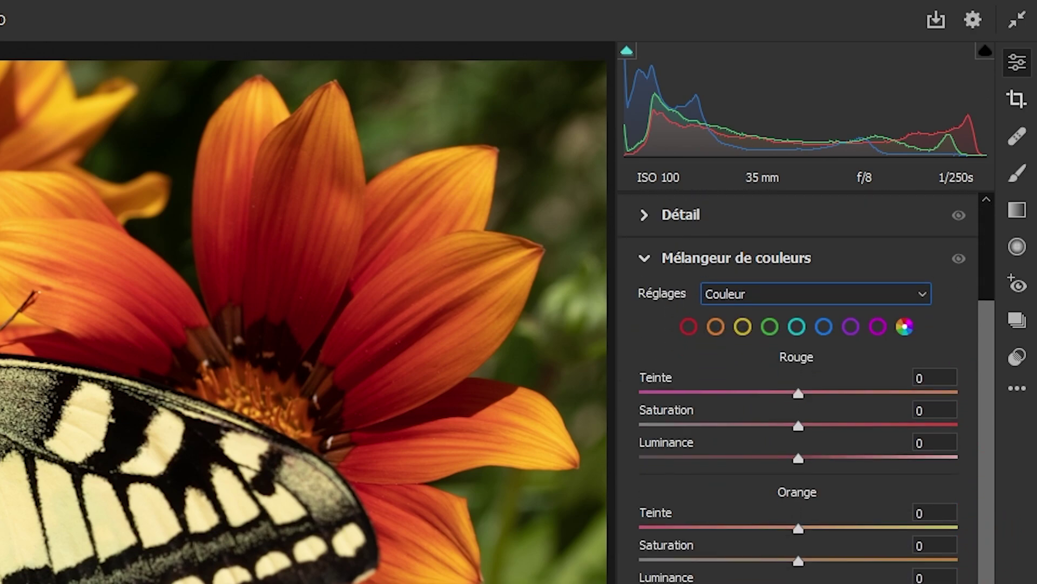
scroll(798, 386, "down", 5)
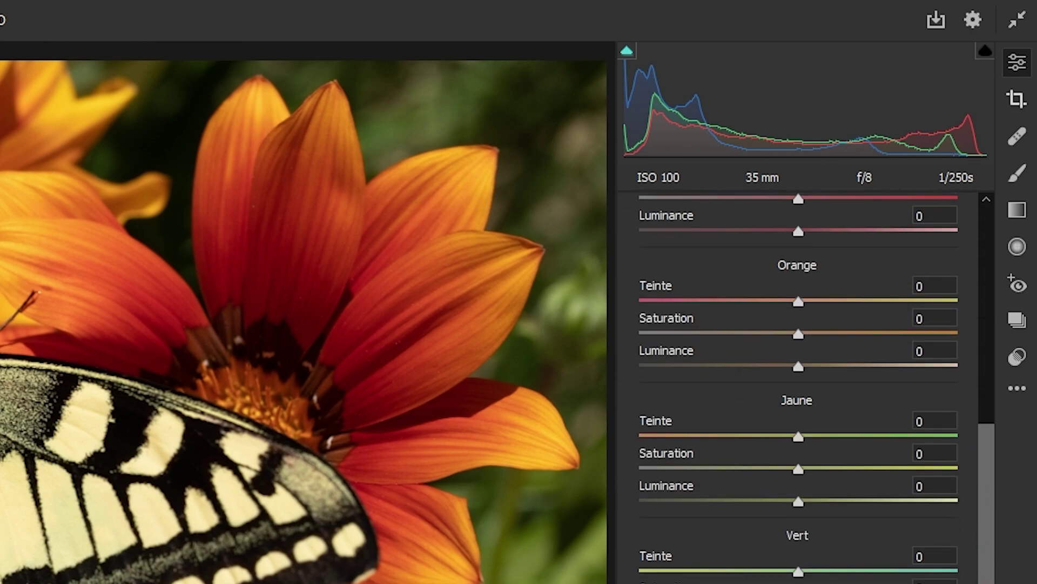
scroll(798, 386, "down", 4)
scroll(798, 378, "up", 8)
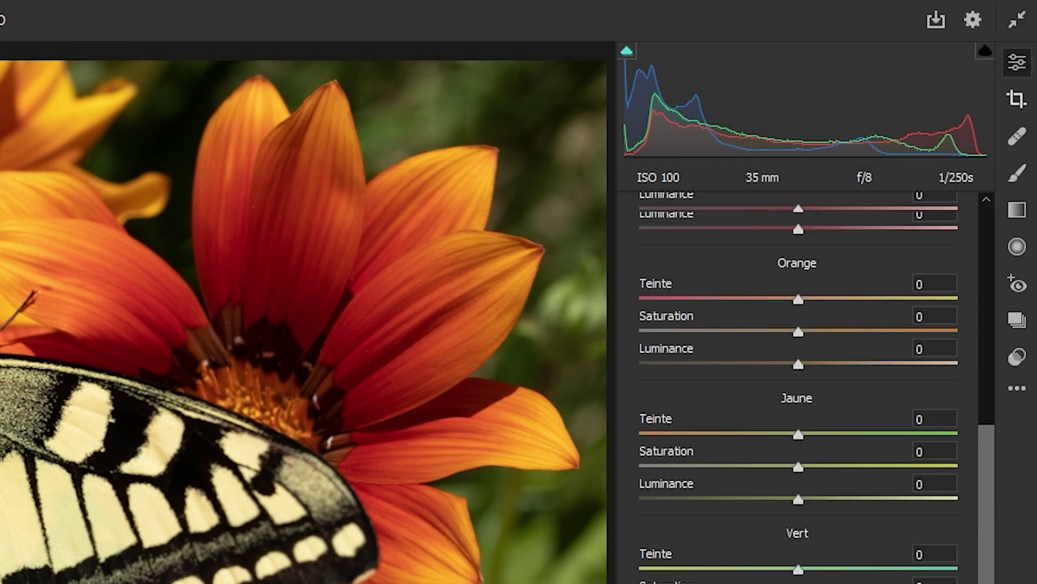
scroll(798, 378, "down", 2)
scroll(798, 386, "down", 3)
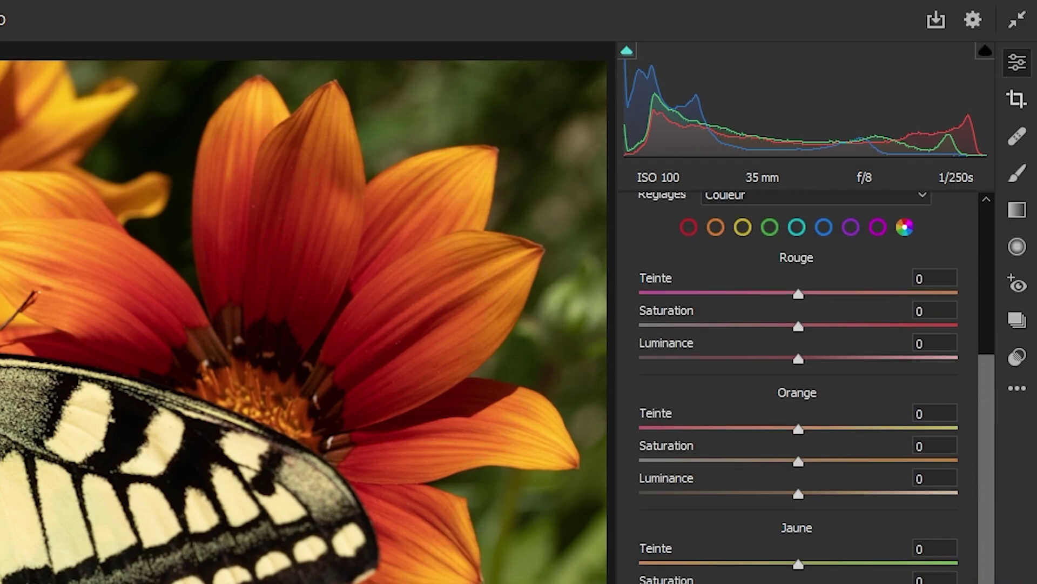
scroll(798, 387, "down", 6)
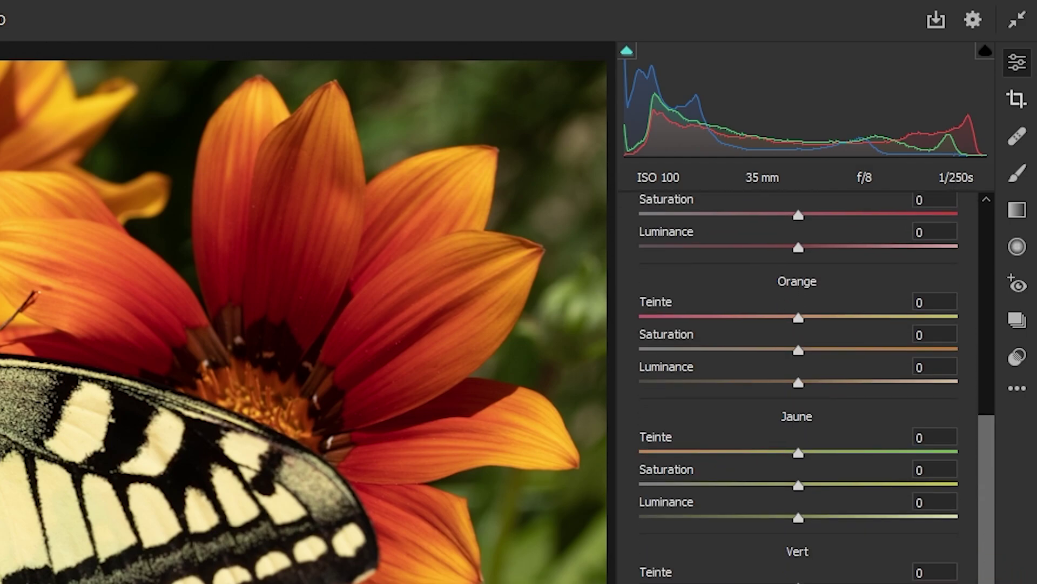
scroll(798, 386, "up", 8)
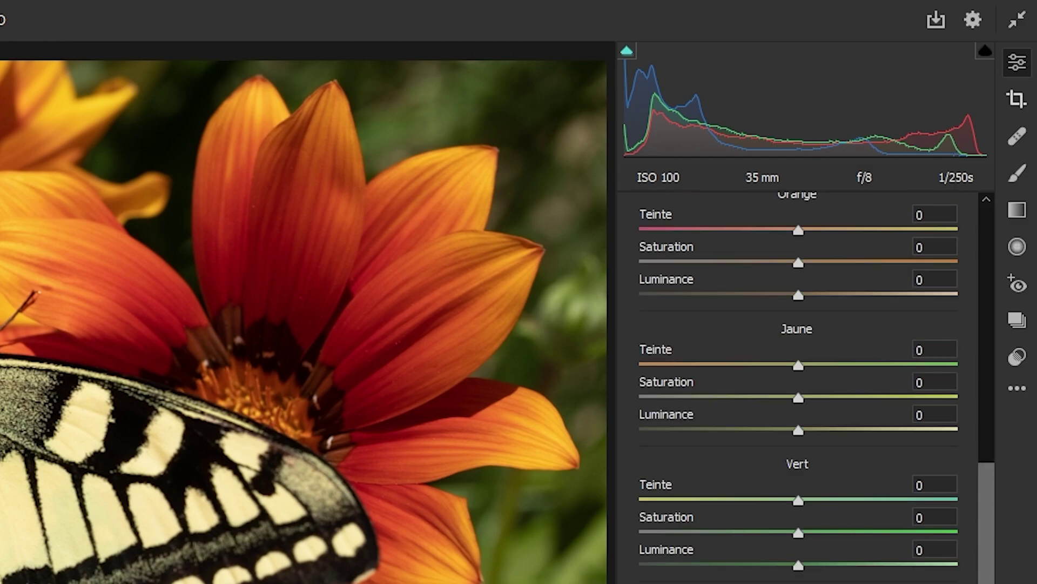
scroll(799, 386, "up", 2)
Switch to the browser and browse Adobe's lists of cameras and lenses supported by Camera Raw
scroll(799, 386, "down", 3)
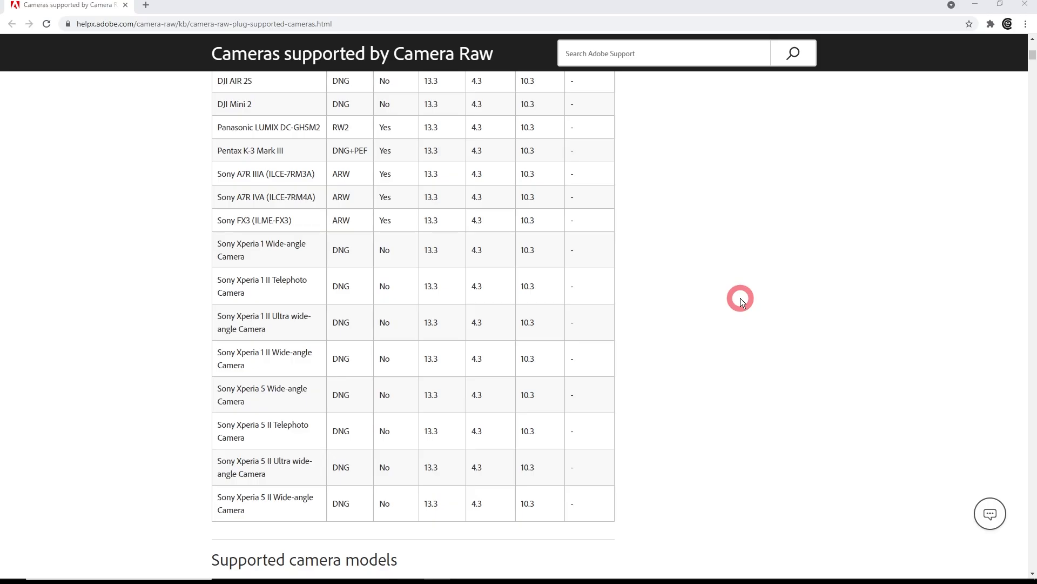
scroll(740, 297, "down", 3)
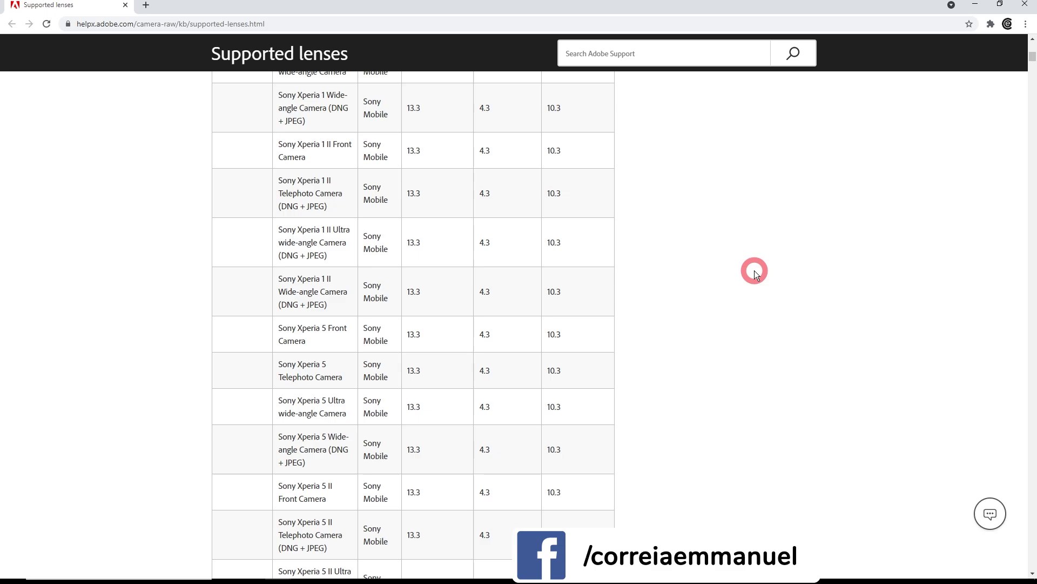
scroll(754, 270, "down", 15)
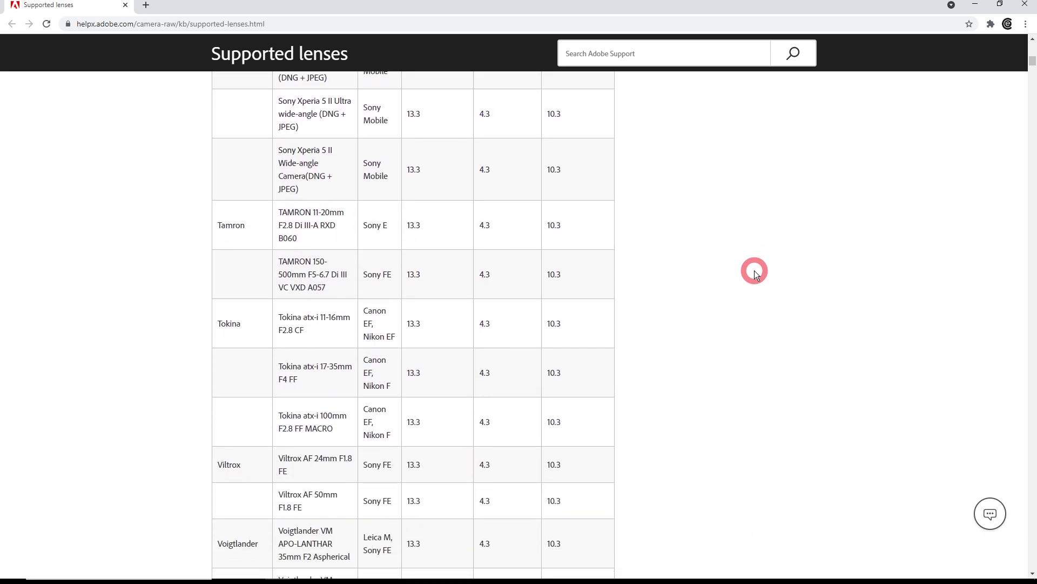
scroll(754, 270, "down", 1)
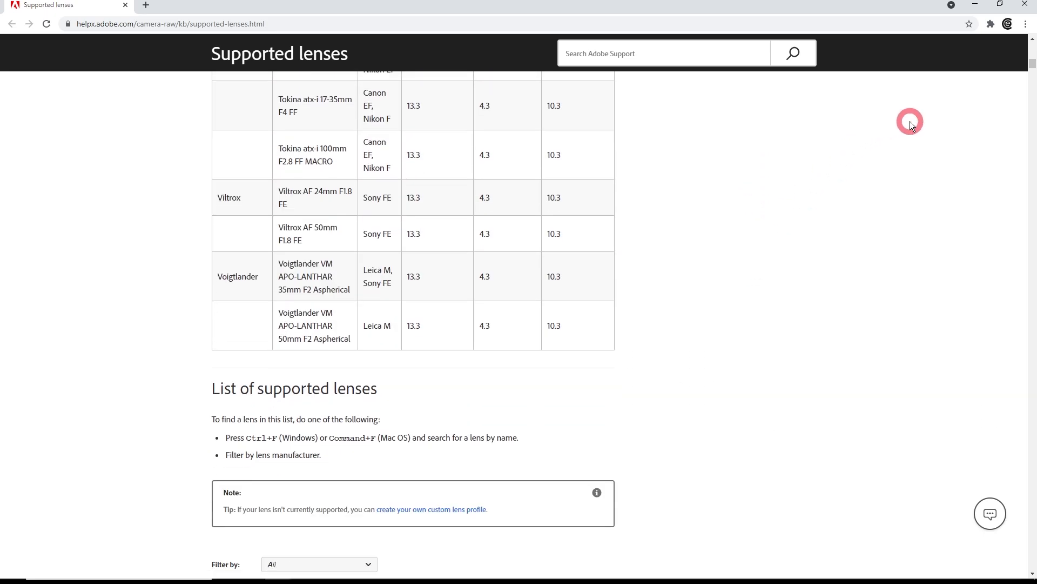